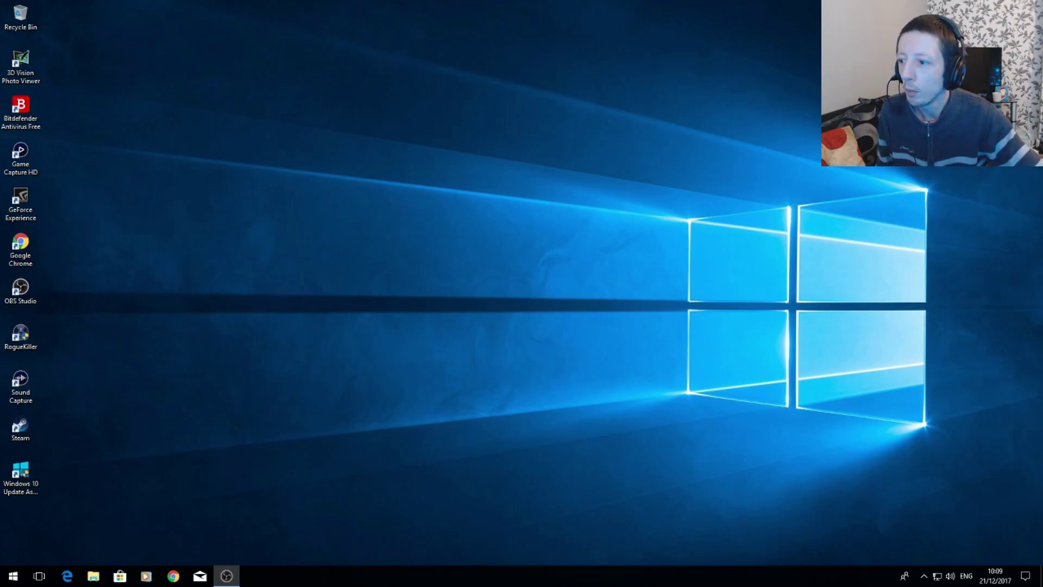
Move the OBS window slightly higher on the desktop and open its settings, placing the settings dialog over the window.
left_click_drag(0, 29, 586, 119)
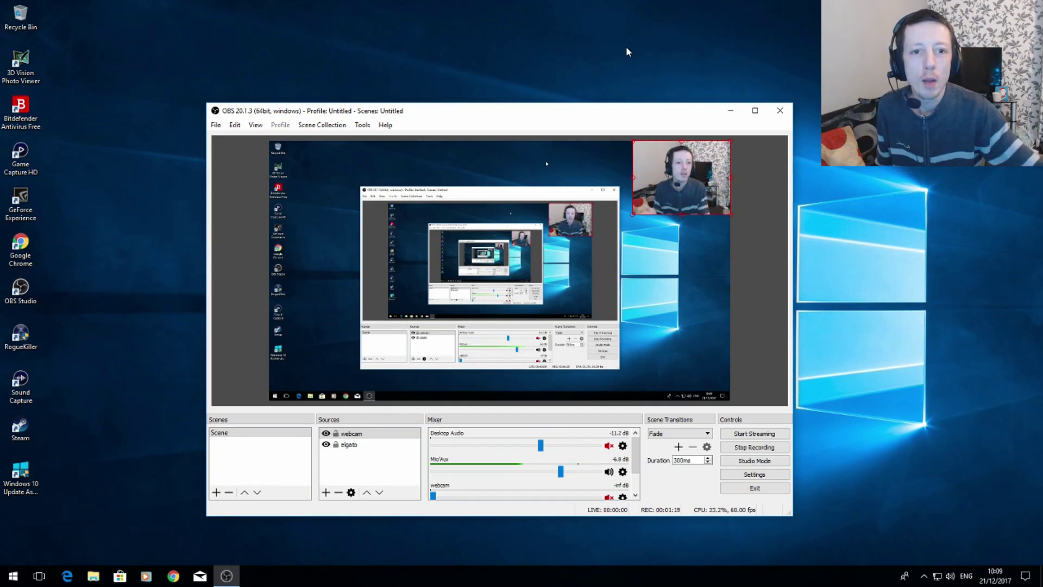
left_click_drag(577, 116, 564, 84)
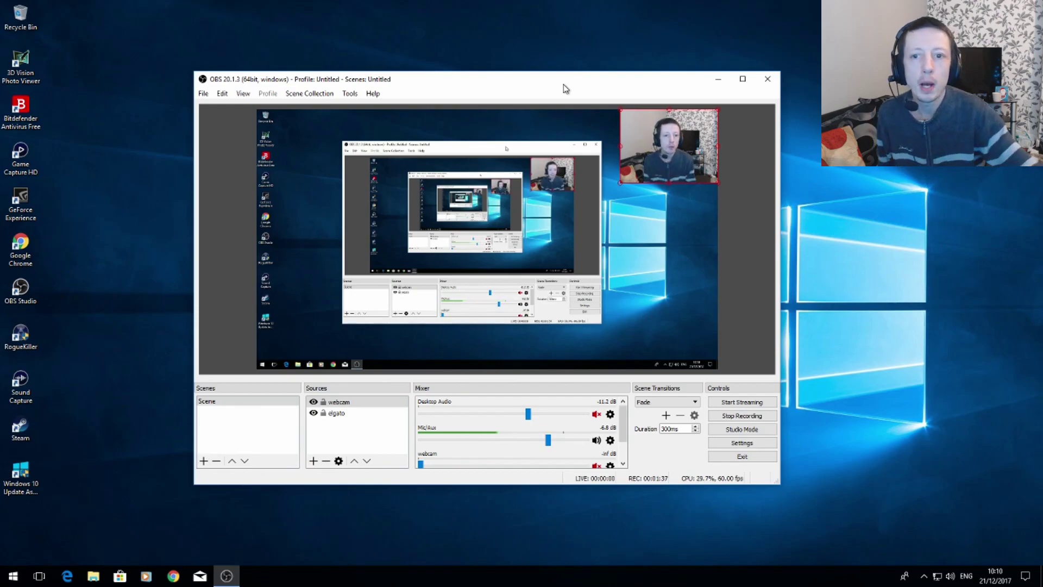
left_click(756, 443)
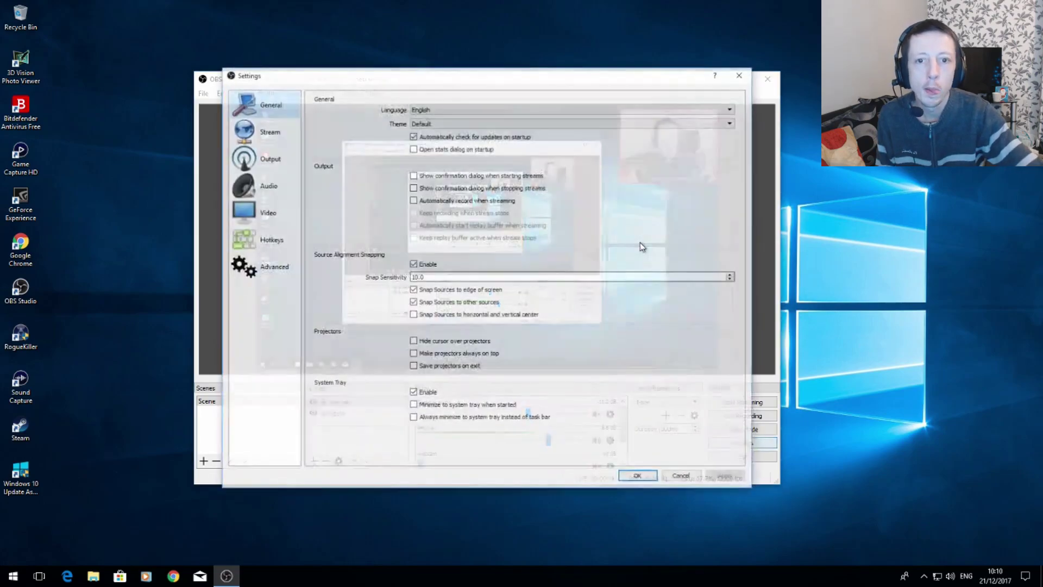
left_click_drag(502, 82, 531, 79)
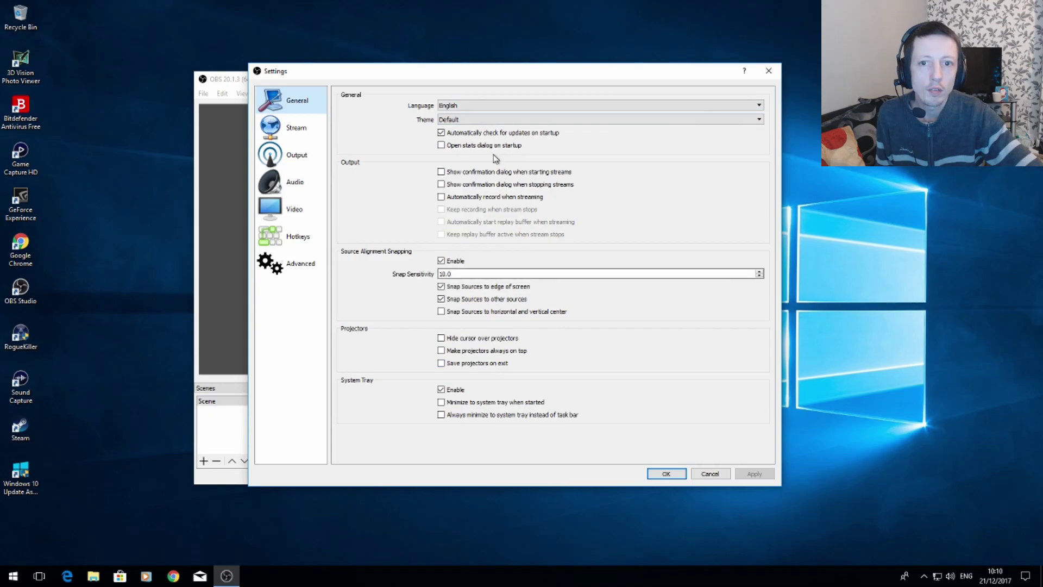
Try the Dark and Rachni interface themes, and apply the Default theme again.
left_click(462, 119)
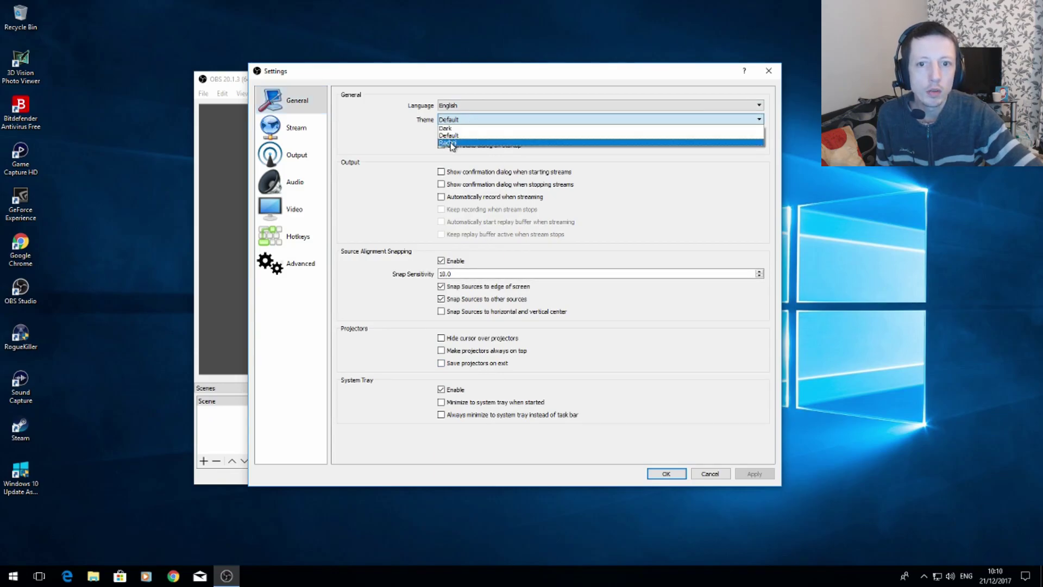
left_click(449, 128)
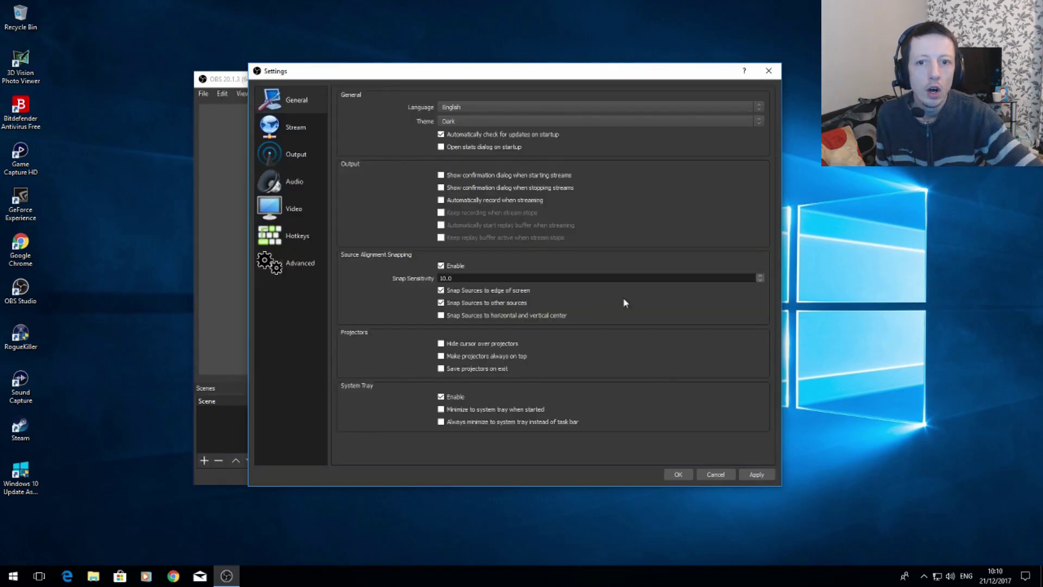
left_click(463, 120)
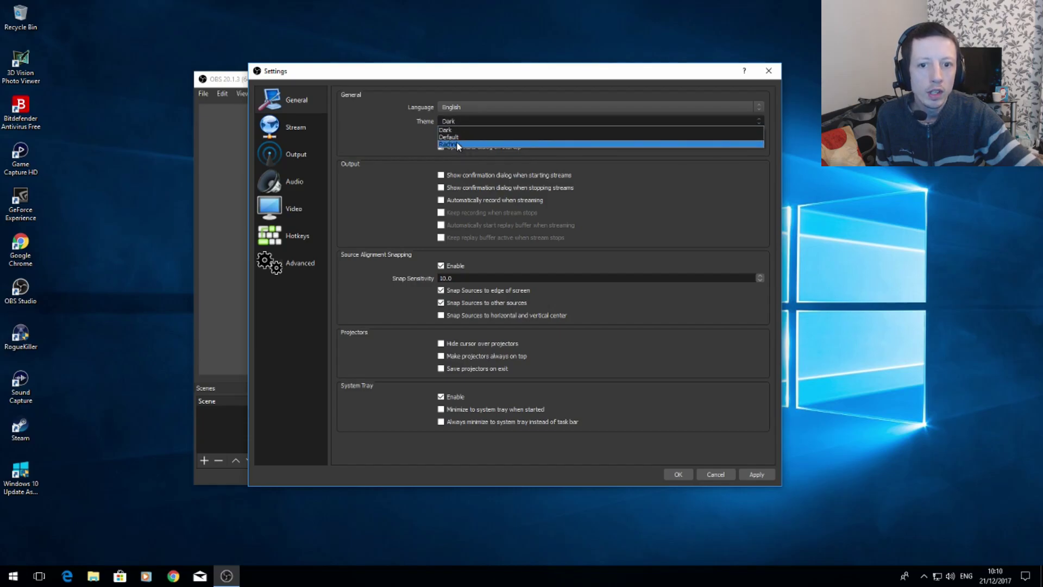
left_click(462, 144)
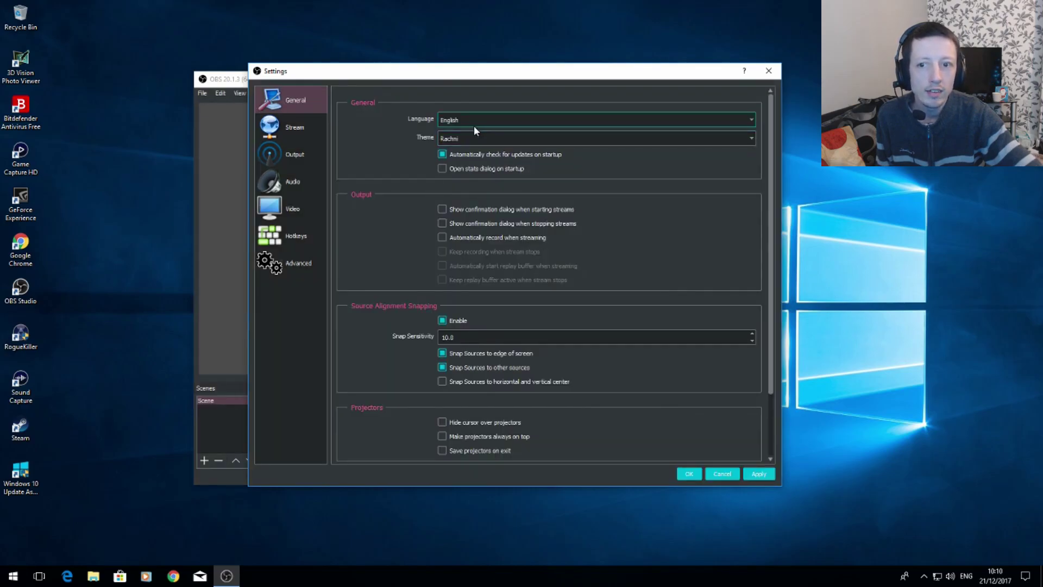
left_click(470, 140)
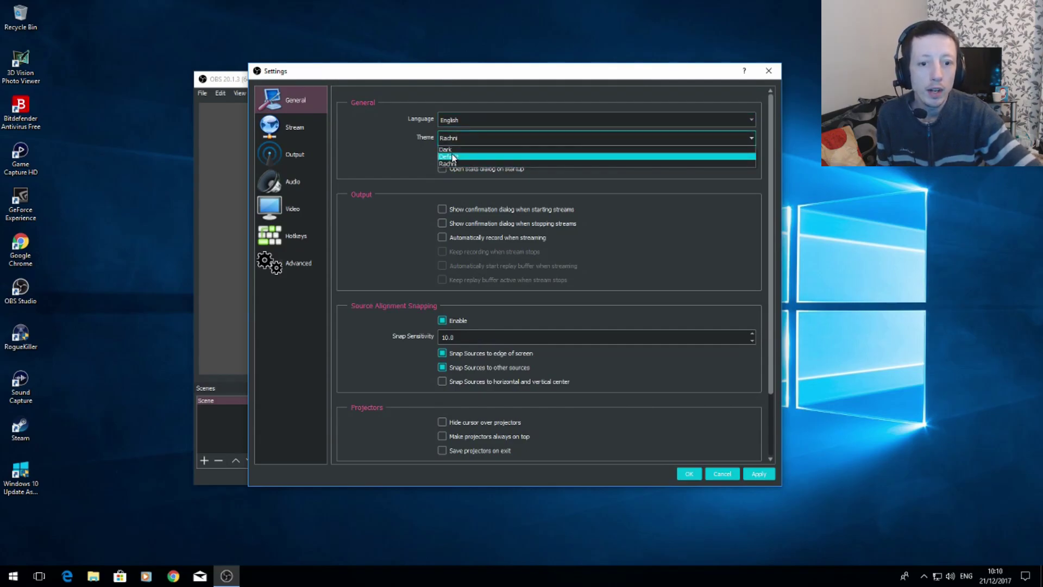
left_click(453, 157)
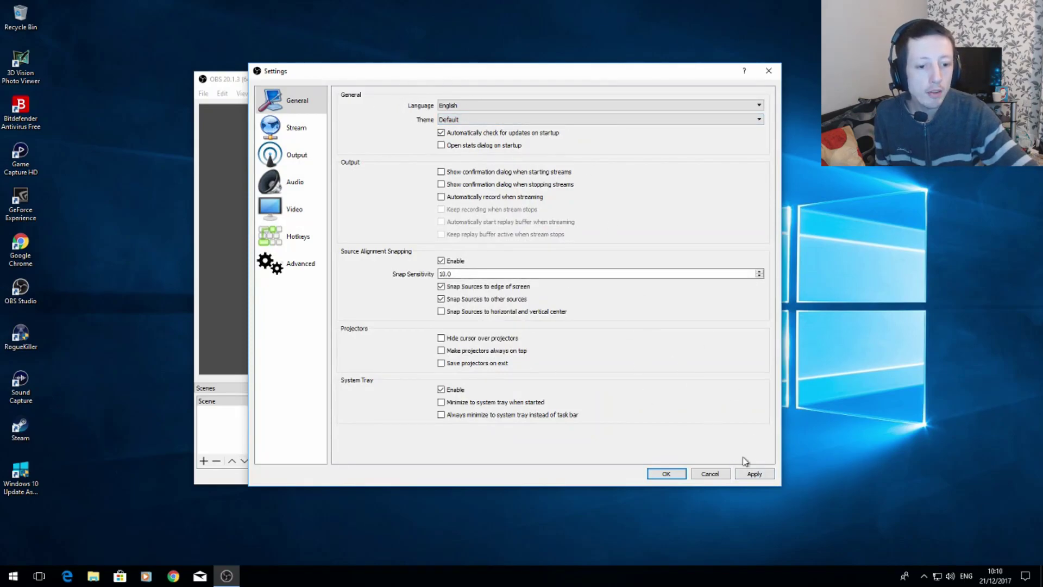
left_click(754, 473)
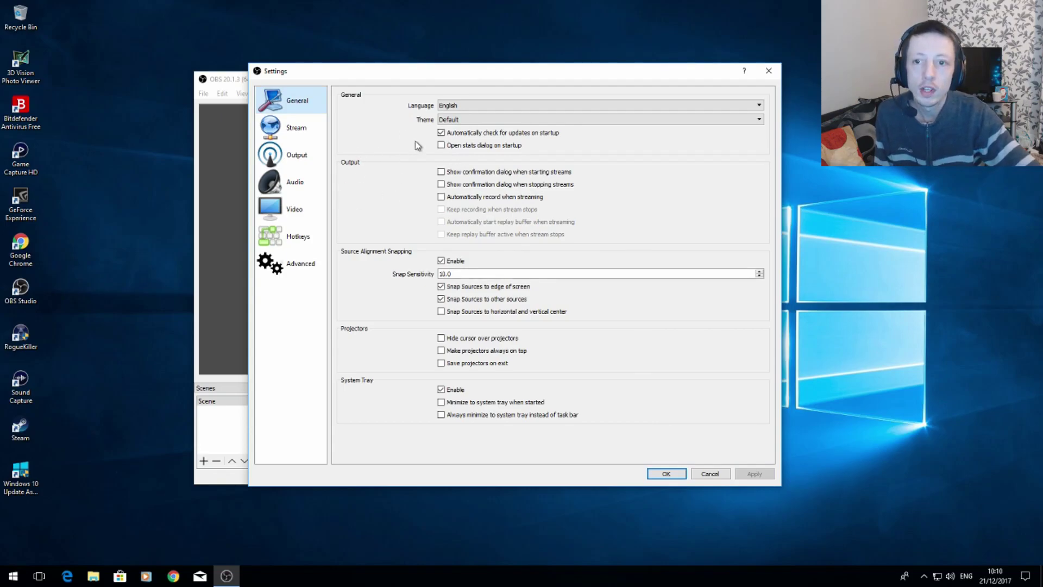
Review the Twitch server options in the stream settings and the streaming and recording options in the output settings.
left_click(300, 129)
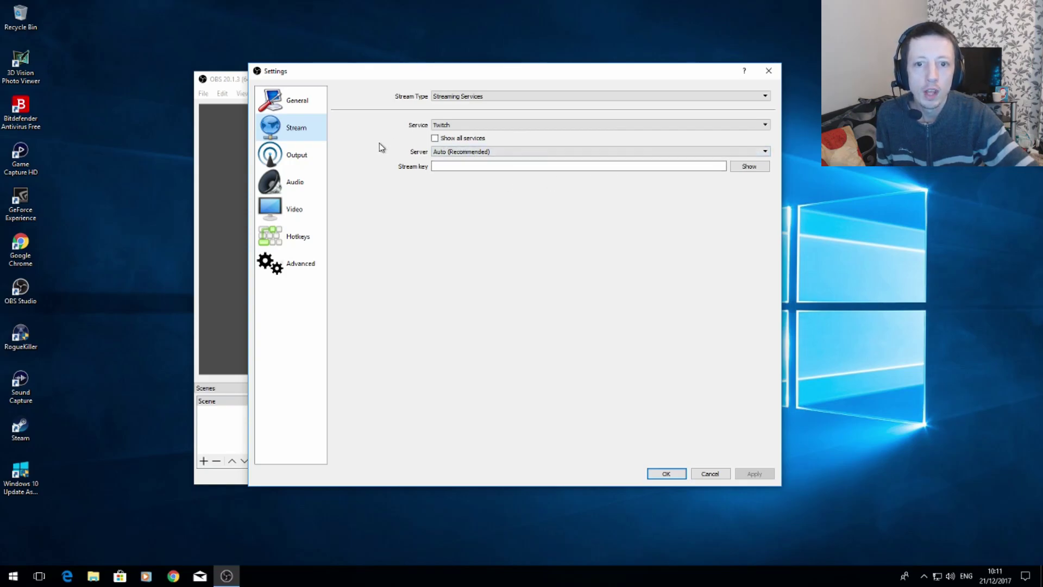
left_click(492, 152)
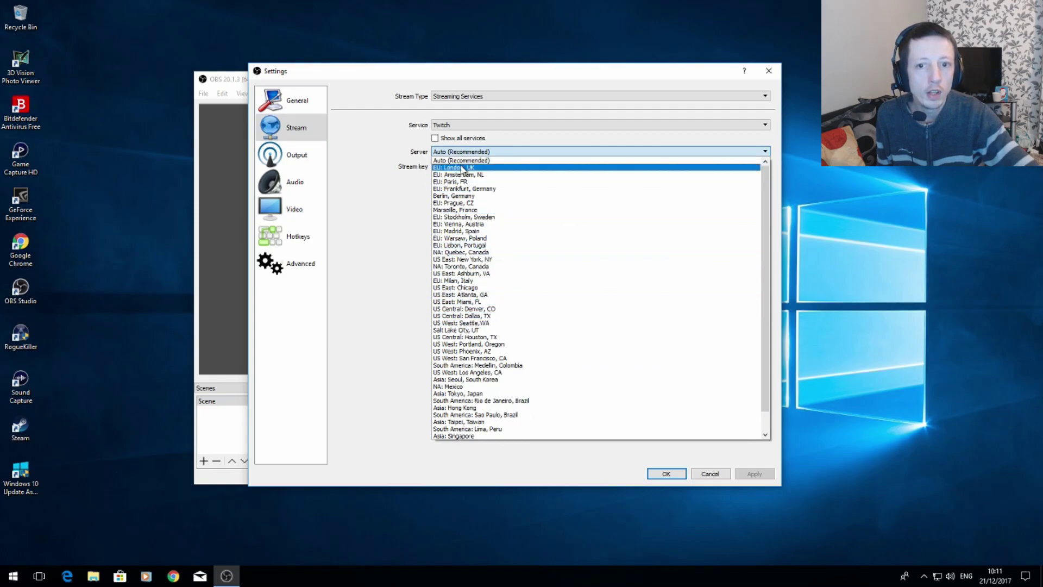
left_click(378, 166)
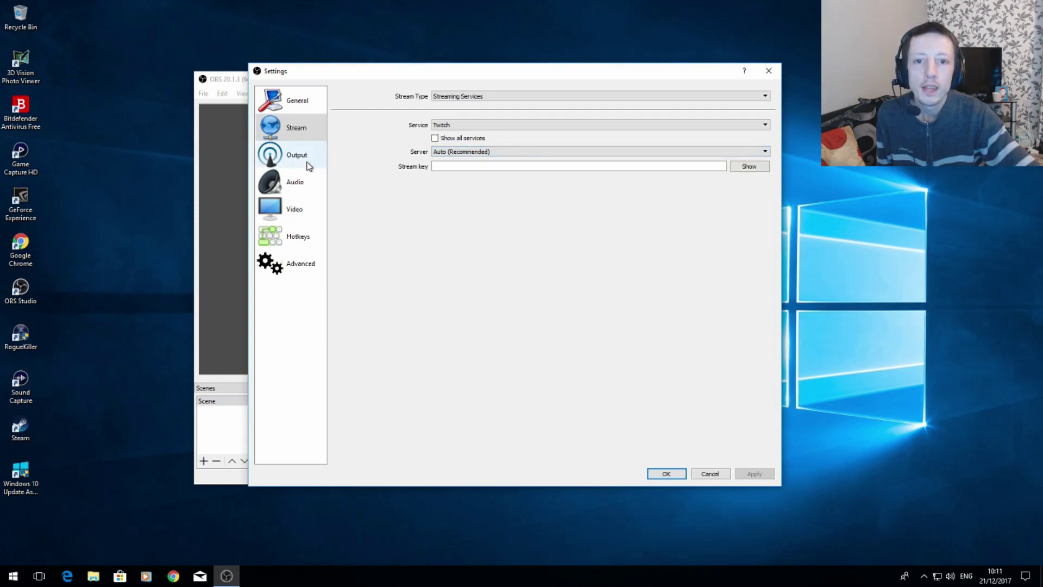
left_click(296, 158)
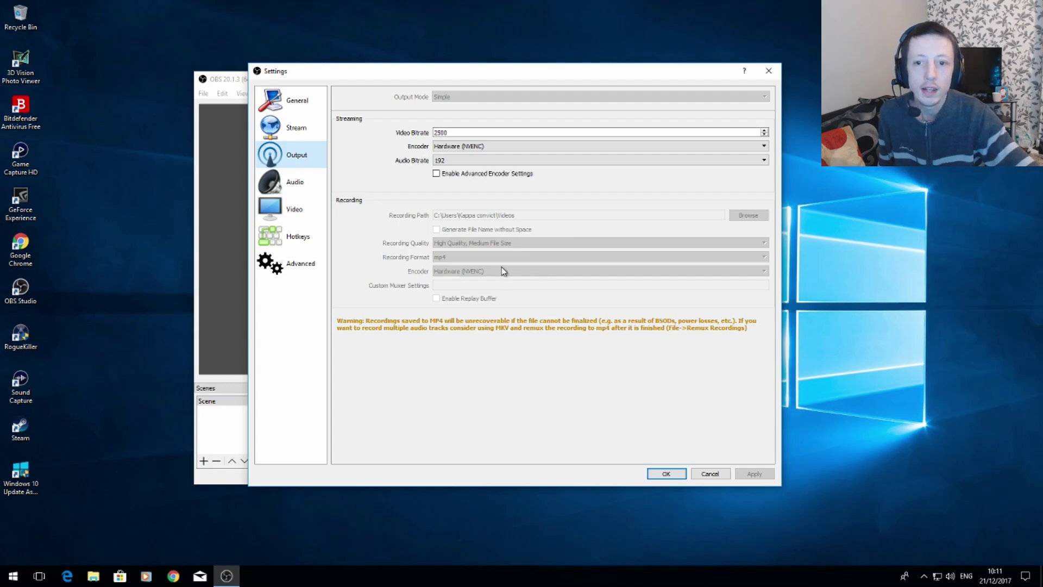
View the audio settings and bring up the Windows sound dialog's list of recording devices.
left_click(297, 185)
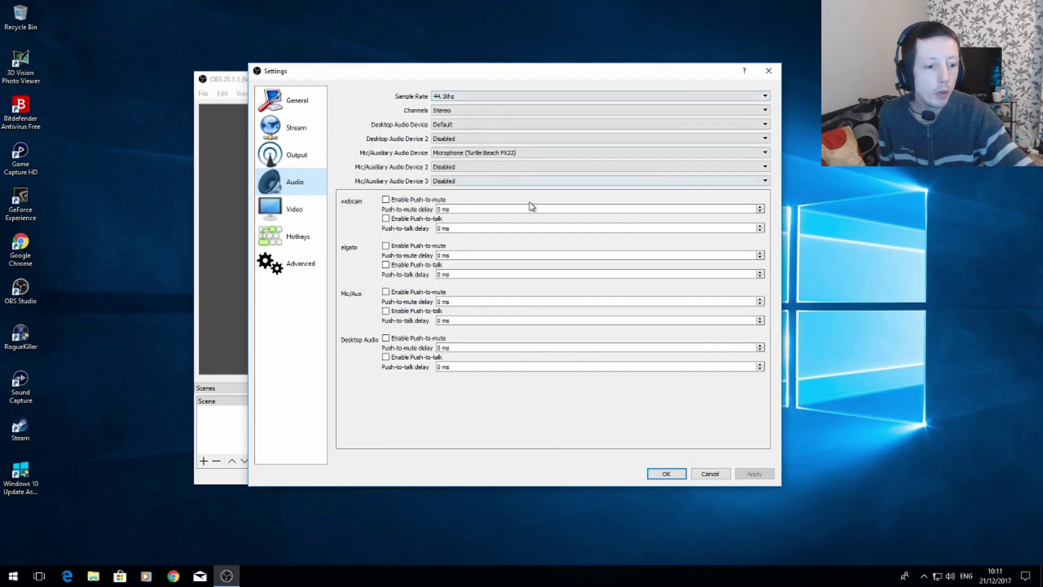
right_click(952, 577)
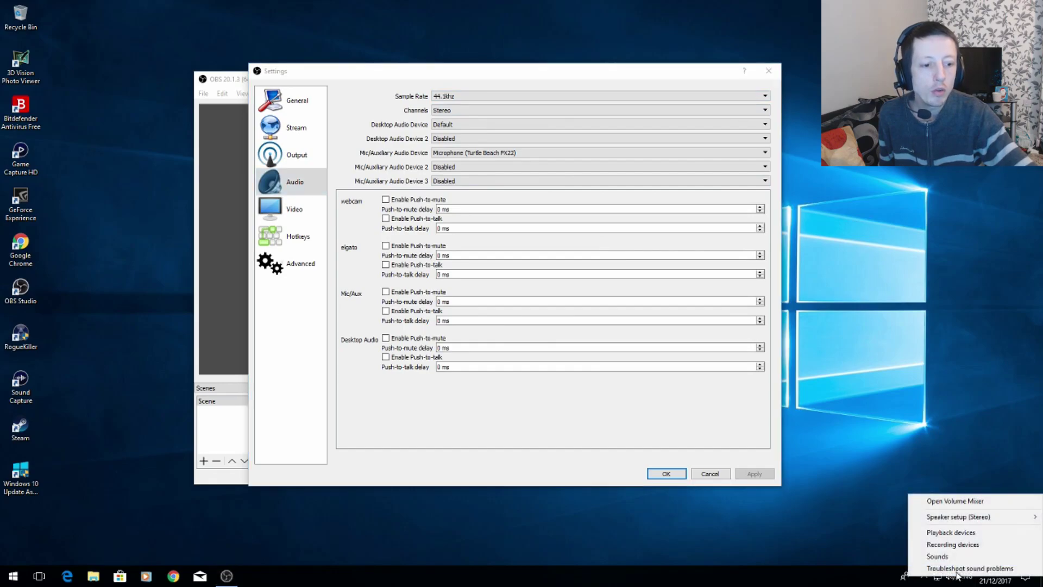
left_click(878, 397)
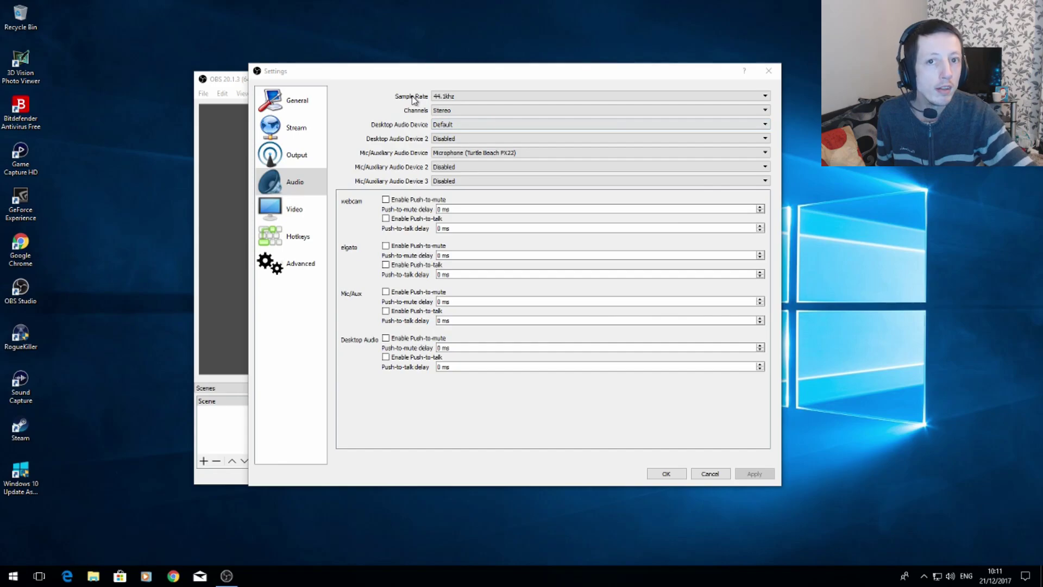
right_click(950, 576)
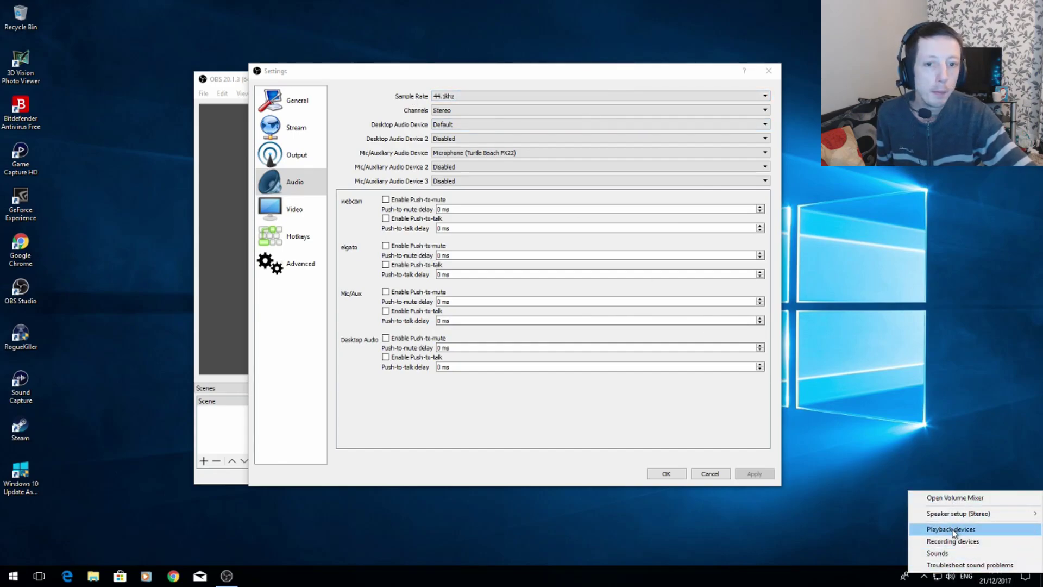
left_click(951, 530)
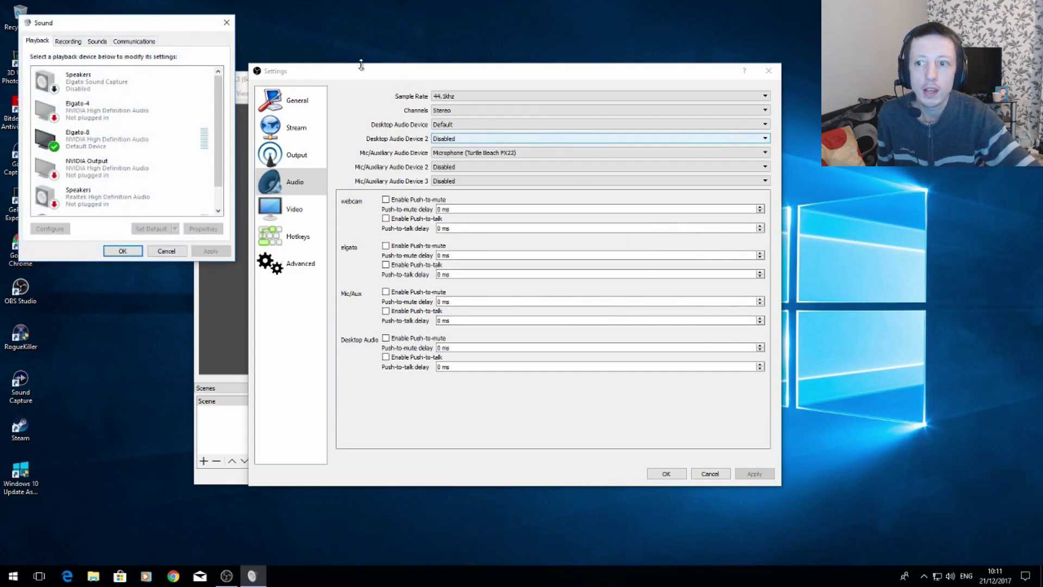
left_click(70, 43)
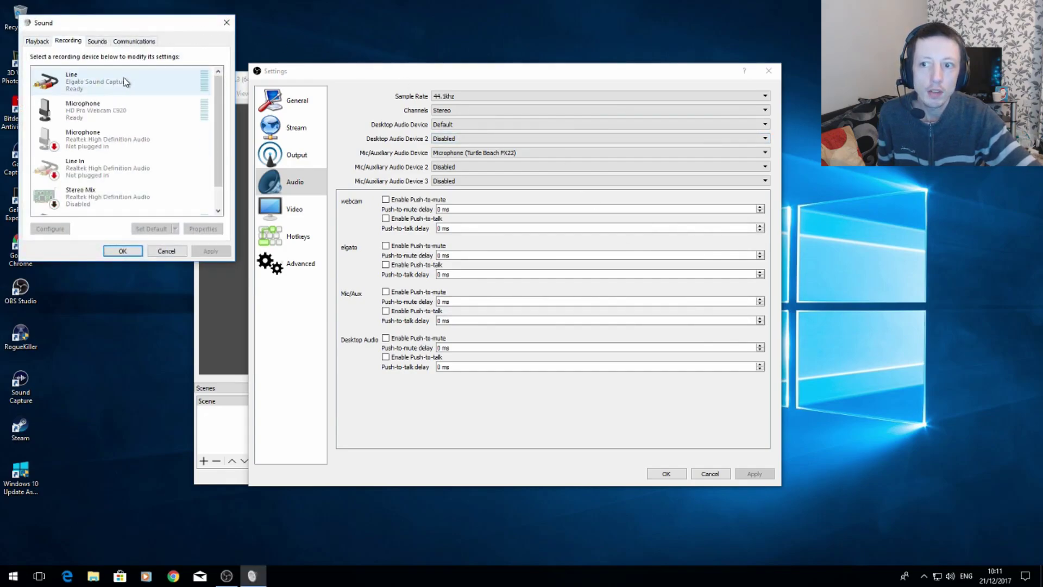
Inspect the HD Pro Webcam C920 microphone's controller properties, including its driver, details and events, and close them unchanged.
left_click(98, 116)
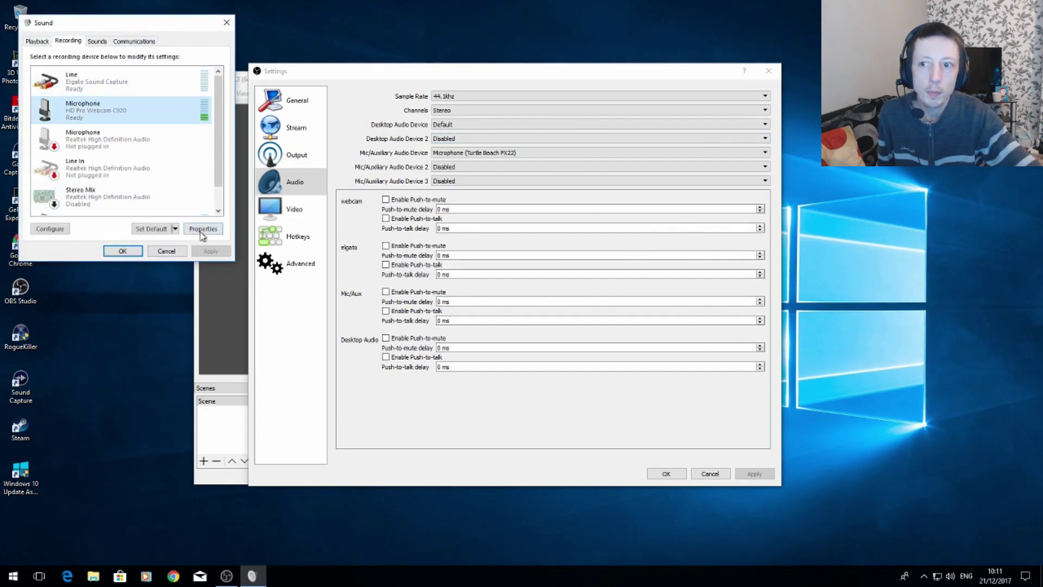
left_click(203, 229)
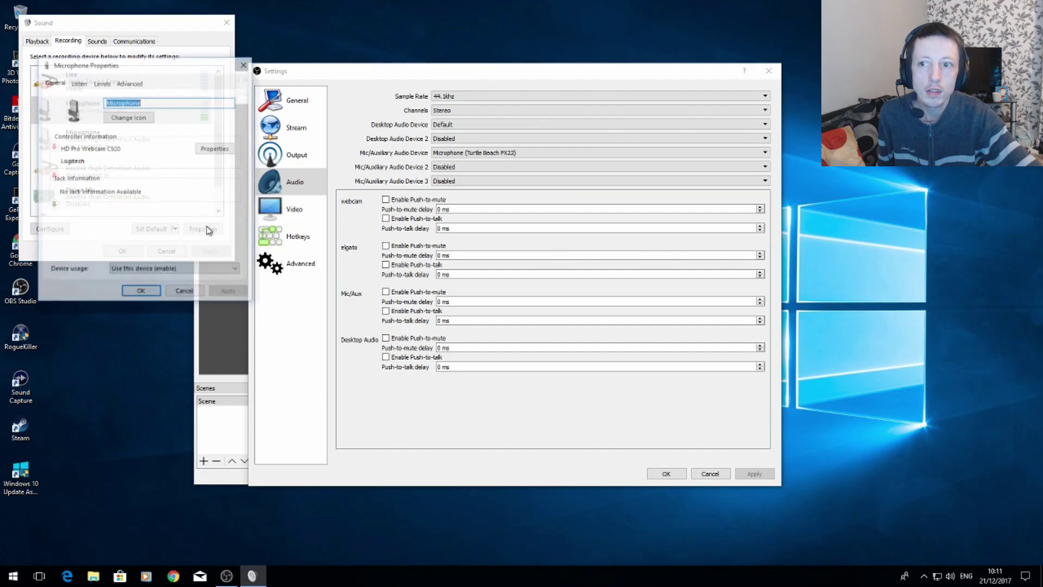
left_click(215, 149)
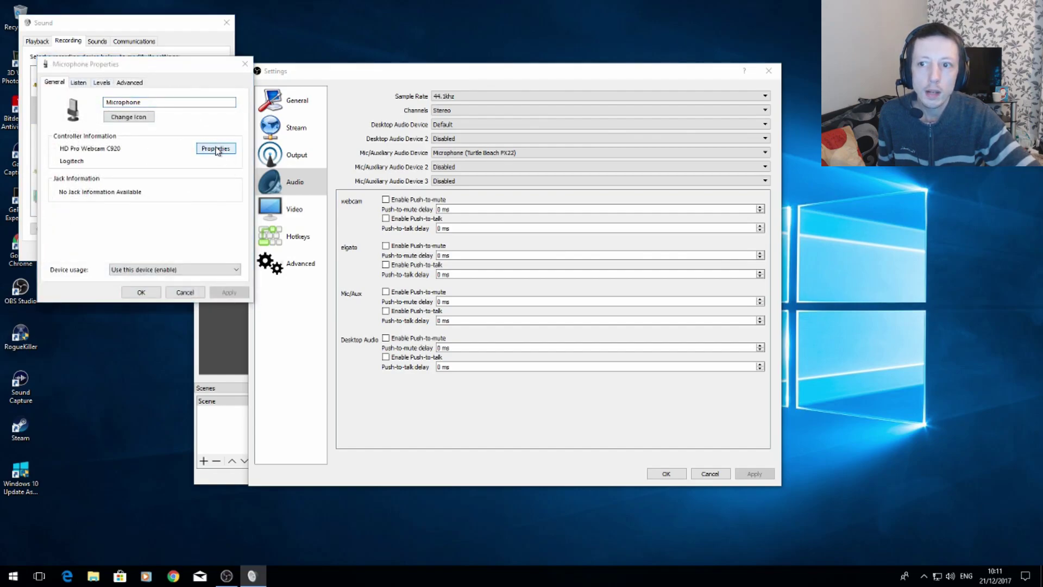
left_click(75, 55)
left_click(98, 55)
left_click(122, 55)
left_click(51, 56)
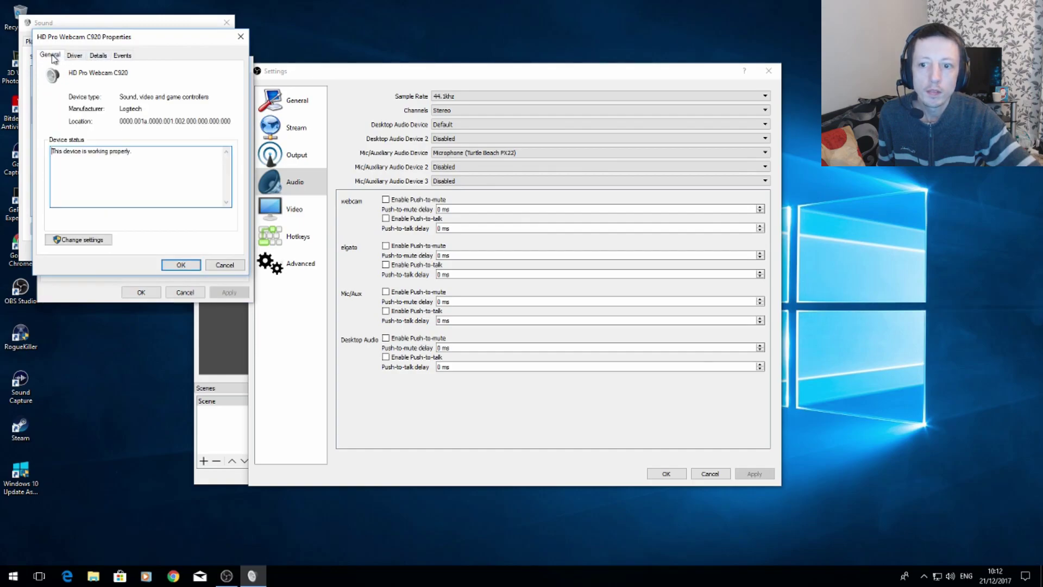
left_click(225, 265)
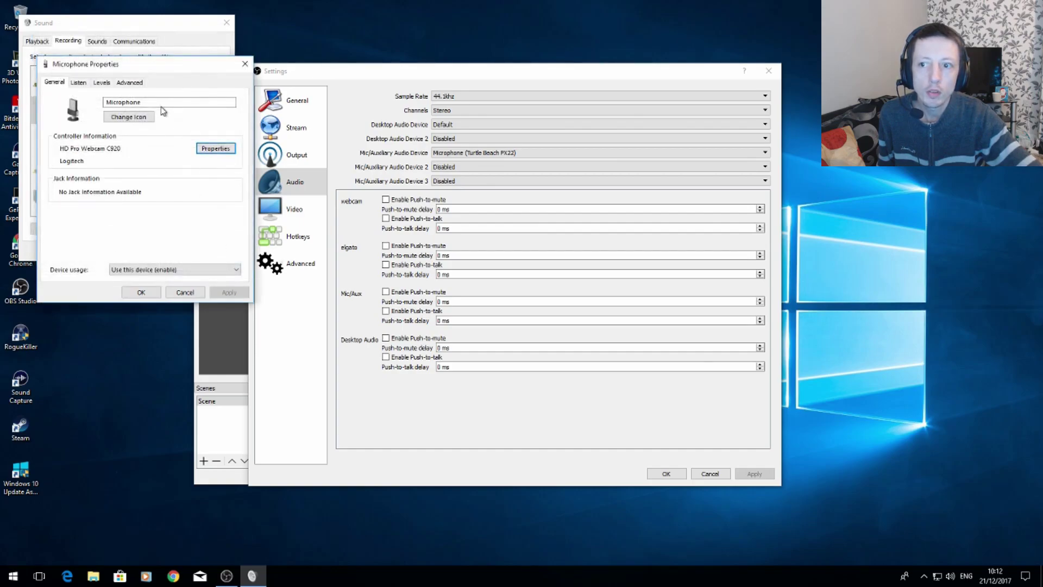
Check the webcam microphone's listen, level and default format options in its properties.
left_click(80, 82)
left_click(105, 84)
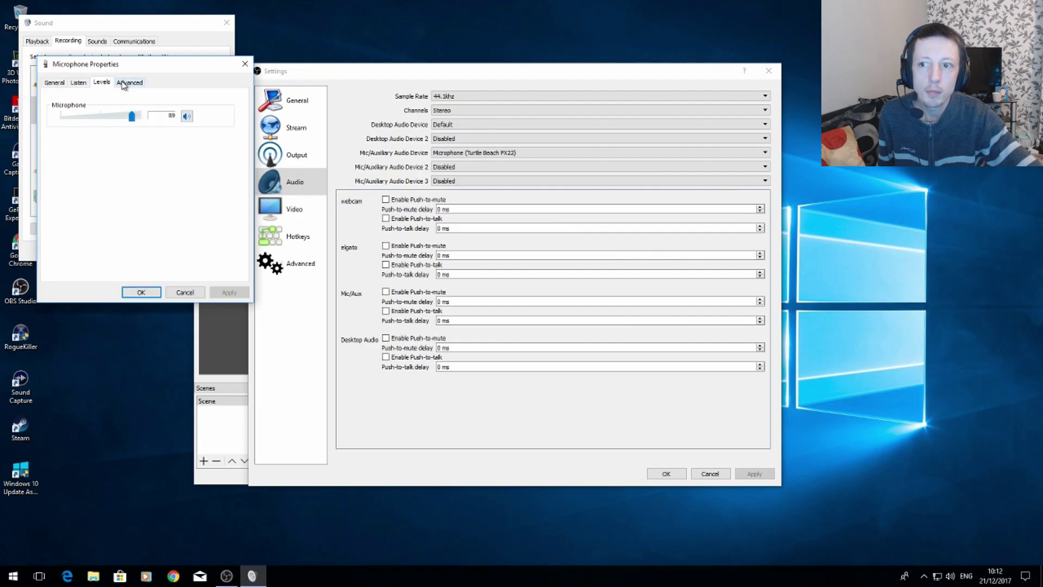
left_click(131, 83)
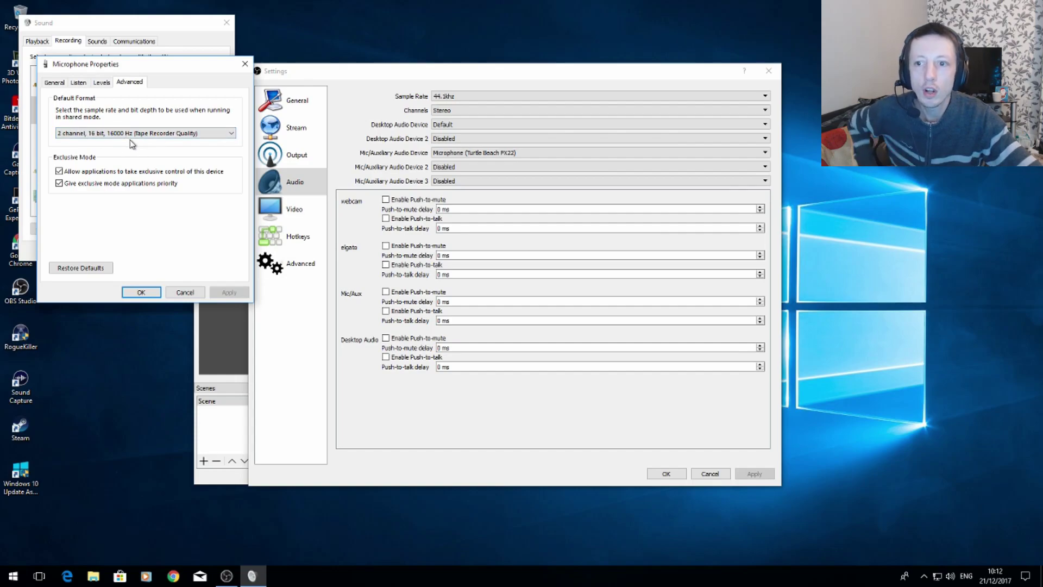
left_click(202, 134)
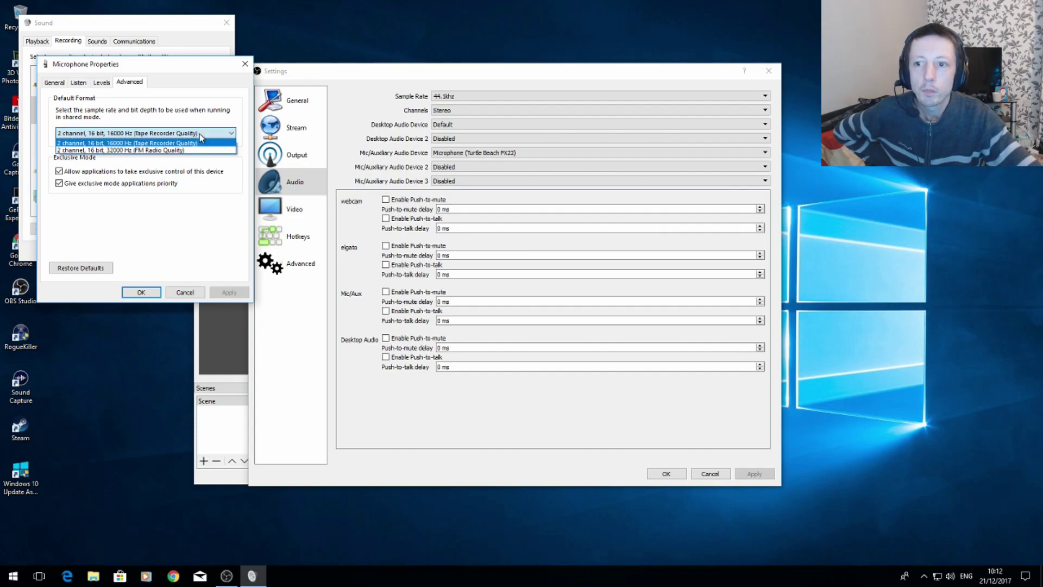
left_click(190, 232)
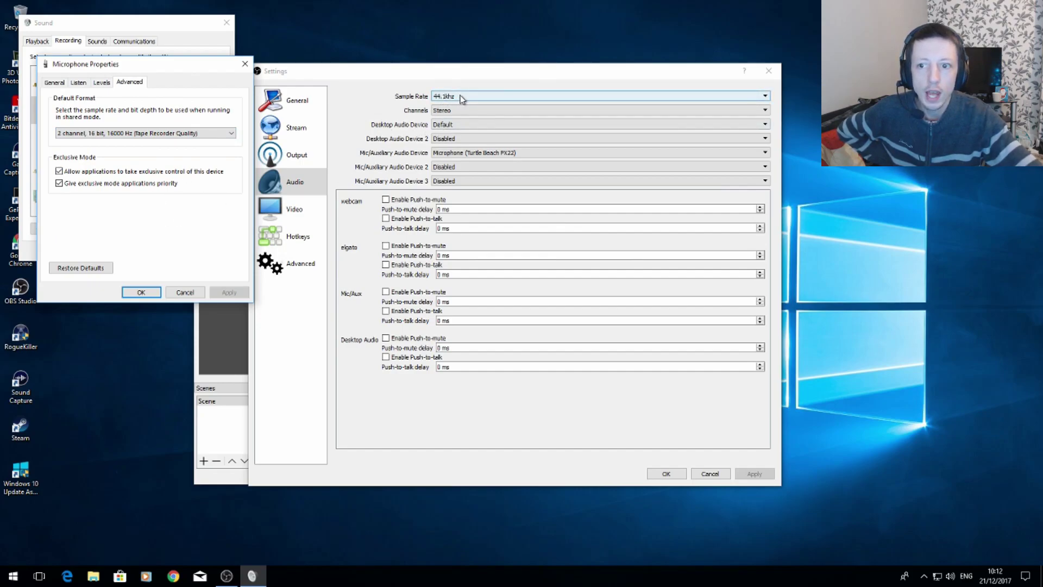
left_click(102, 83)
left_click(79, 82)
left_click(54, 83)
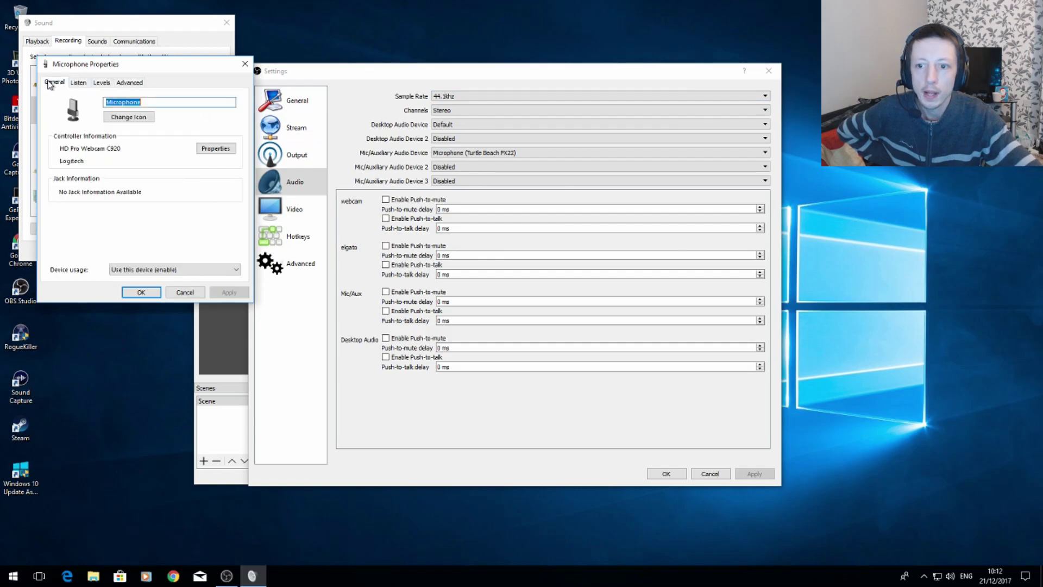
Close the Windows sound dialogs and view the devices available for Mic/Auxiliary Audio Device in the audio settings.
left_click(141, 292)
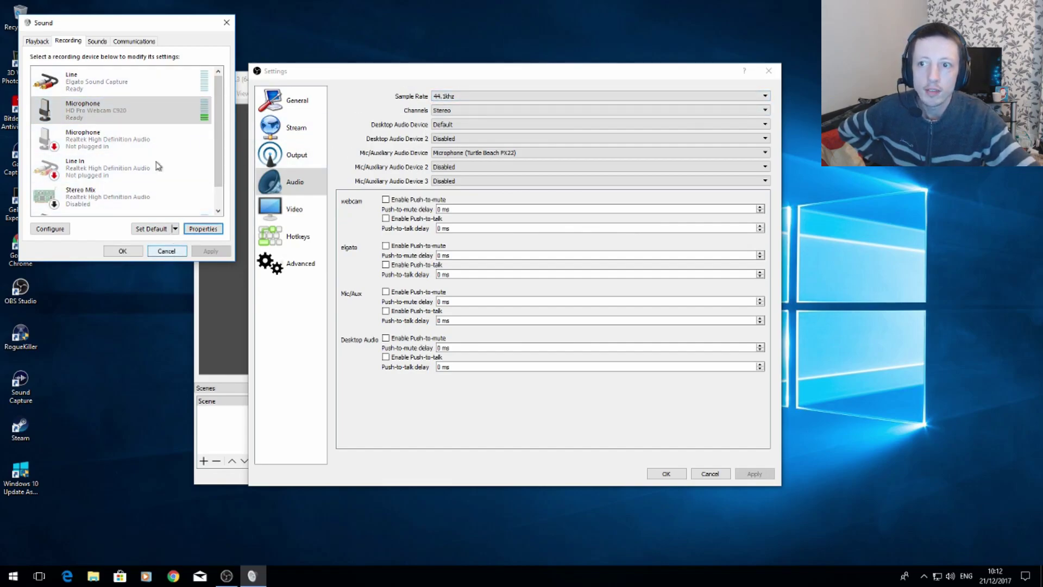
left_click(226, 24)
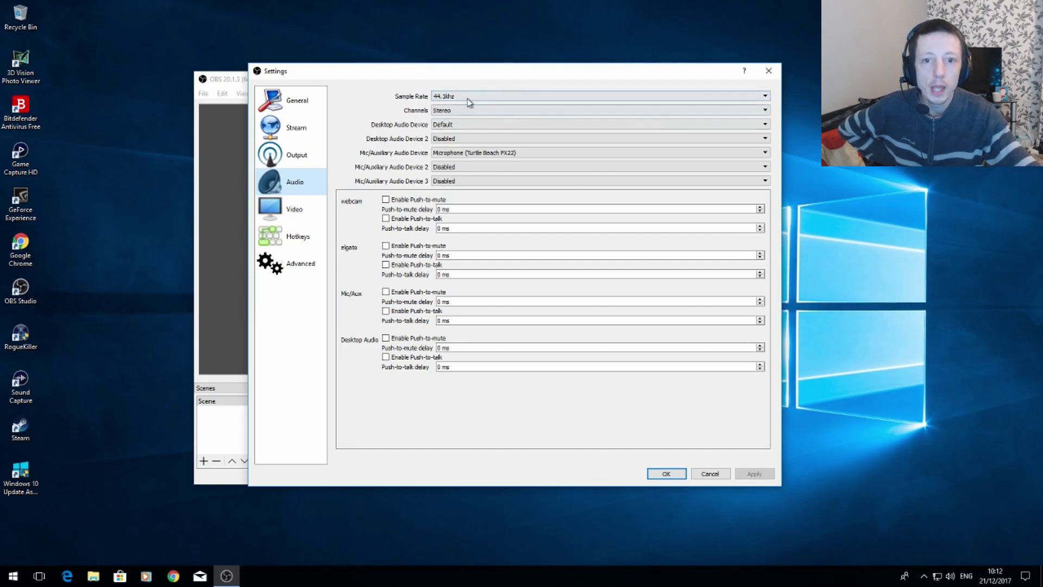
left_click(476, 155)
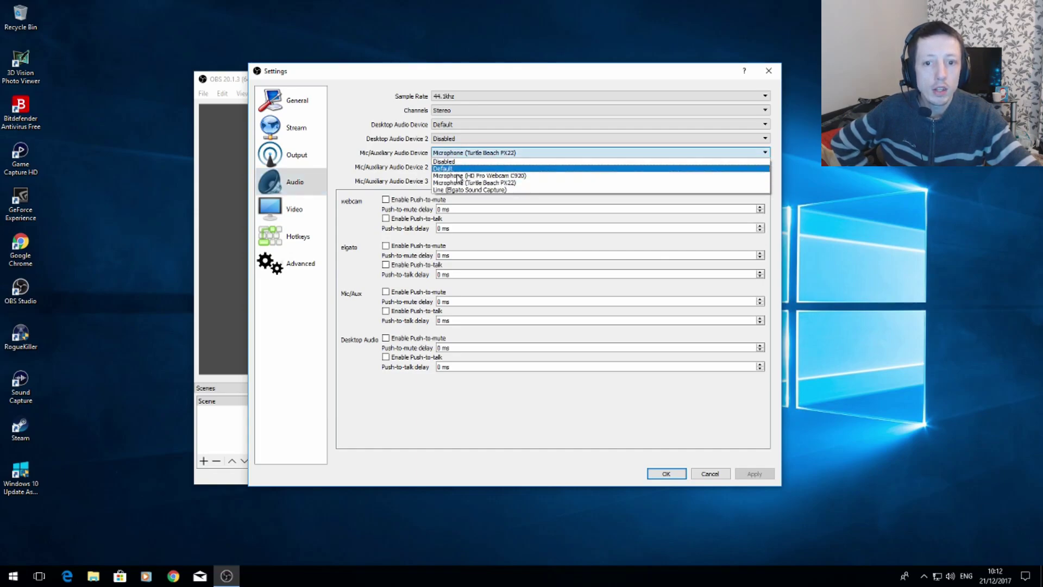
left_click(375, 98)
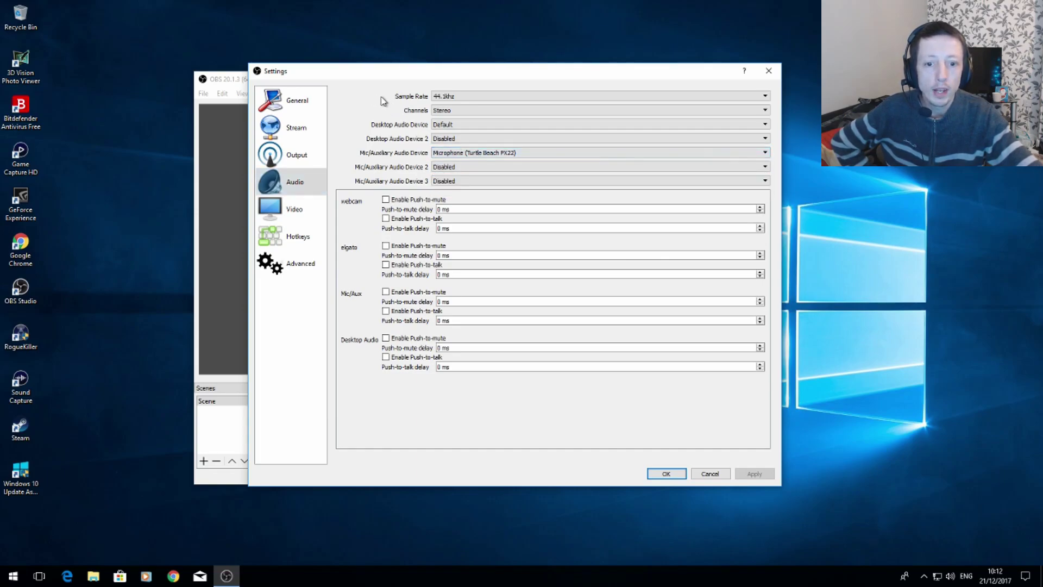
Review the video, hotkey and advanced settings, and close the settings unchanged.
left_click(295, 211)
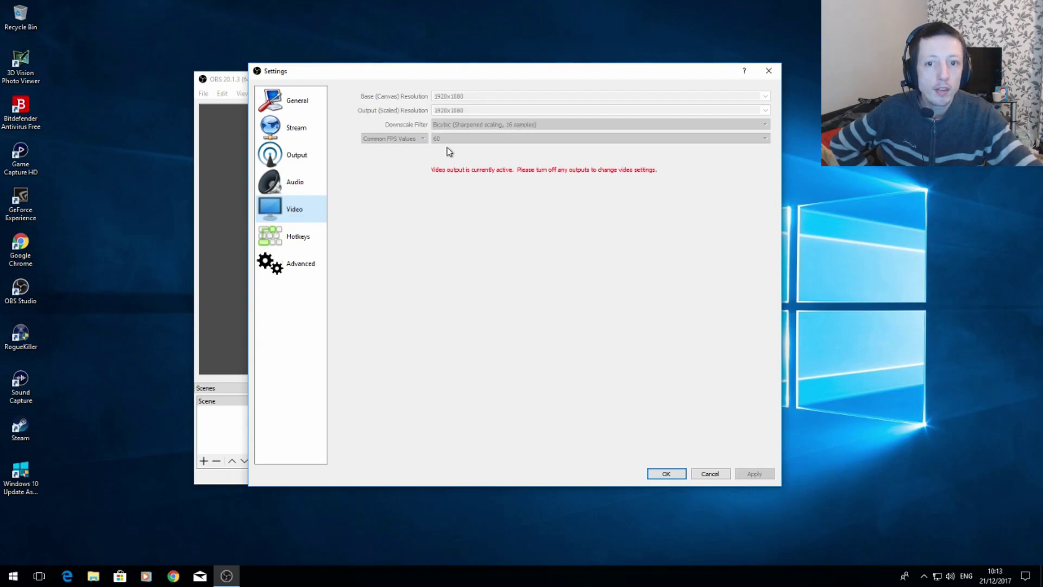
left_click(298, 238)
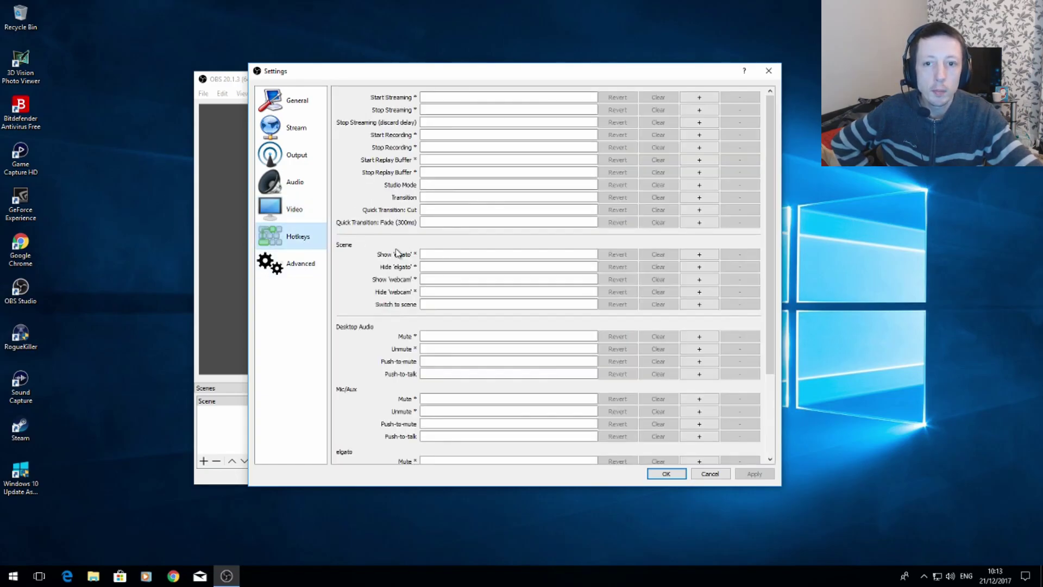
left_click(300, 264)
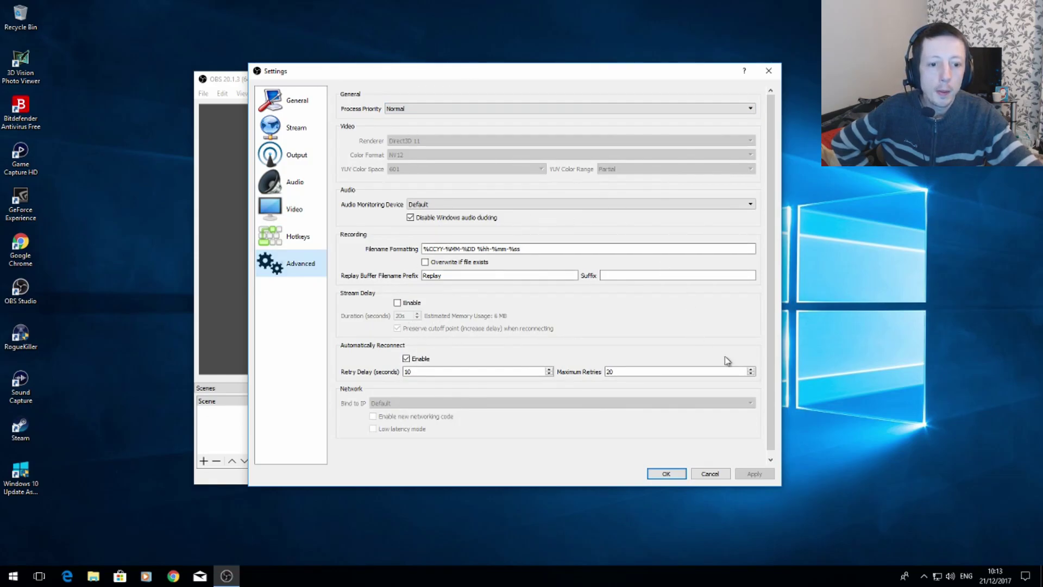
left_click(710, 473)
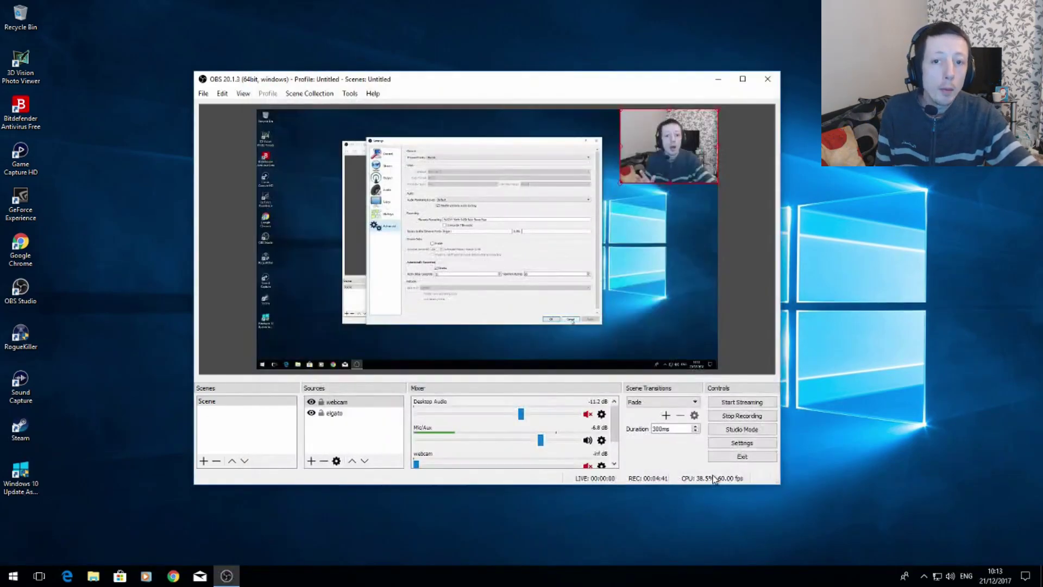
Reposition the OBS window slightly and view the available tools, including the Auto-Configuration Wizard, without starting any.
left_click_drag(521, 86, 552, 80)
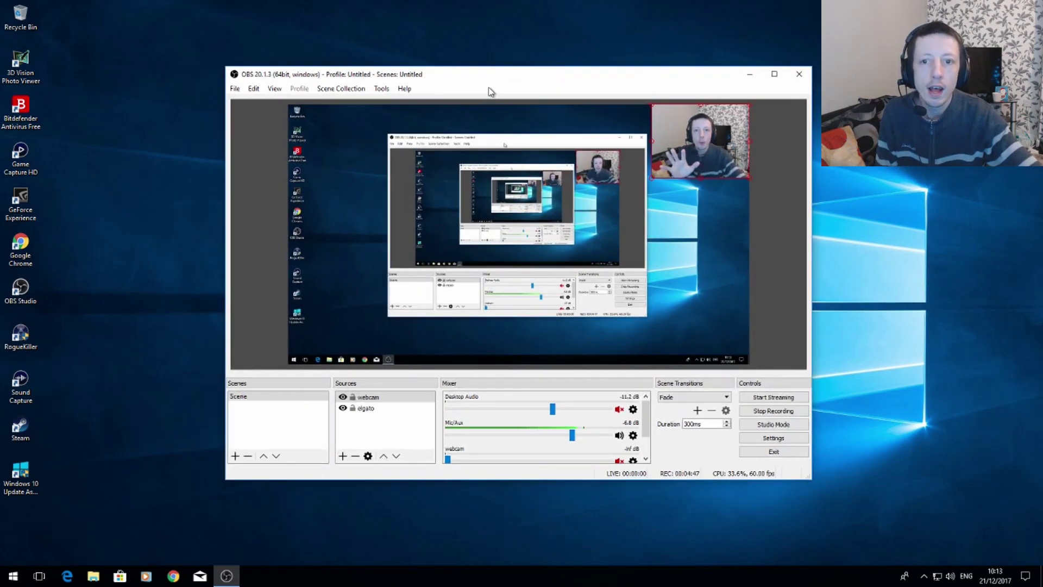
left_click(383, 89)
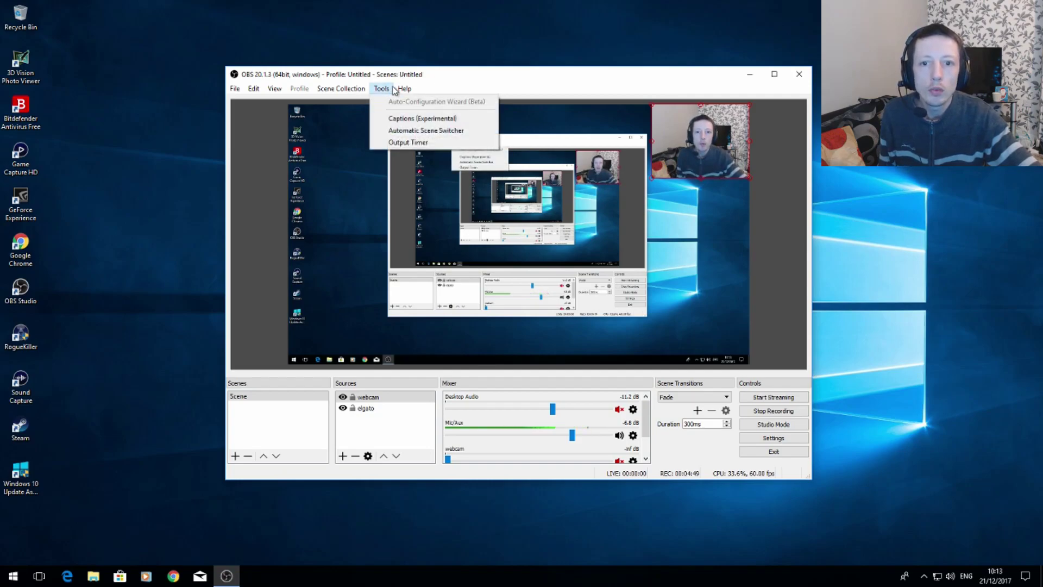
mouse_move(405, 90)
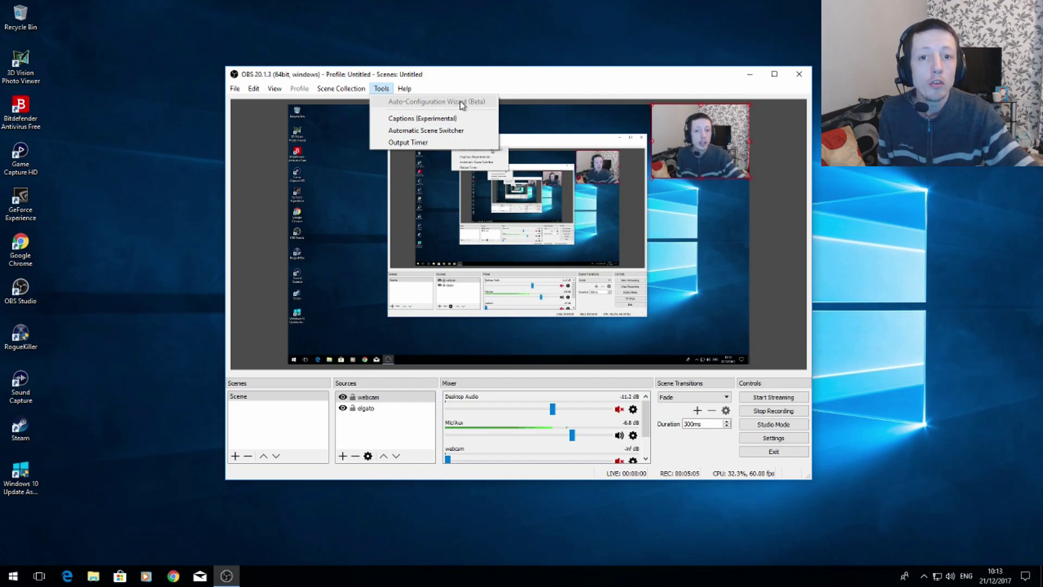
left_click(496, 31)
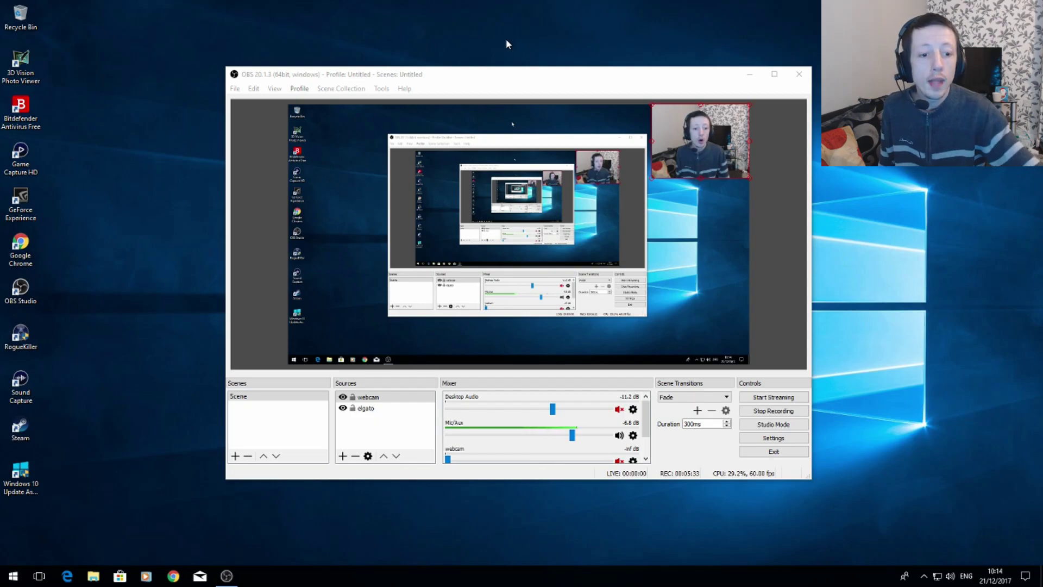
Bring the settings back up to review the audio device and push-to-talk options, and close them unchanged.
left_click(782, 438)
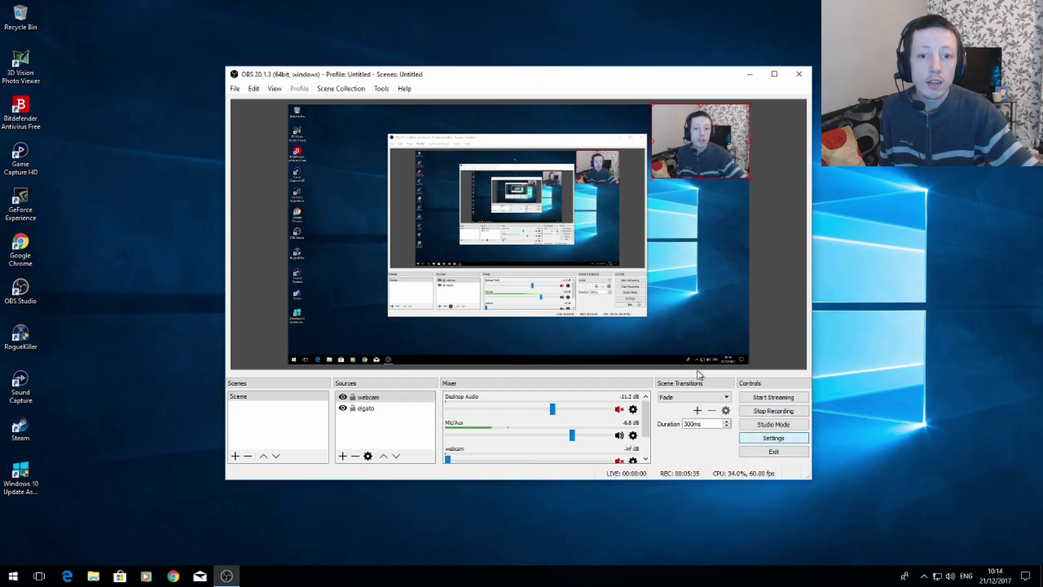
left_click(773, 438)
left_click(302, 181)
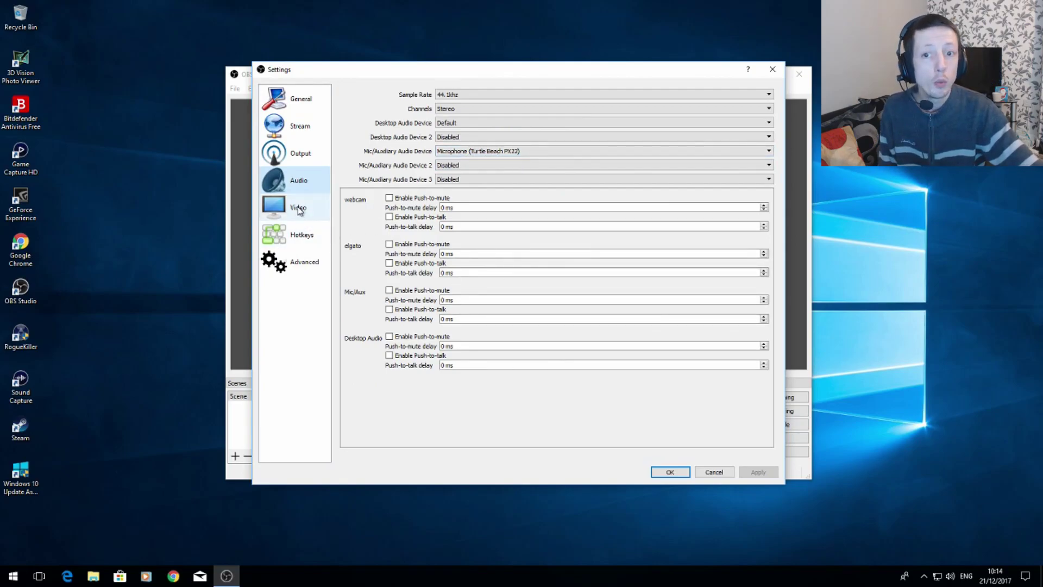
left_click(711, 473)
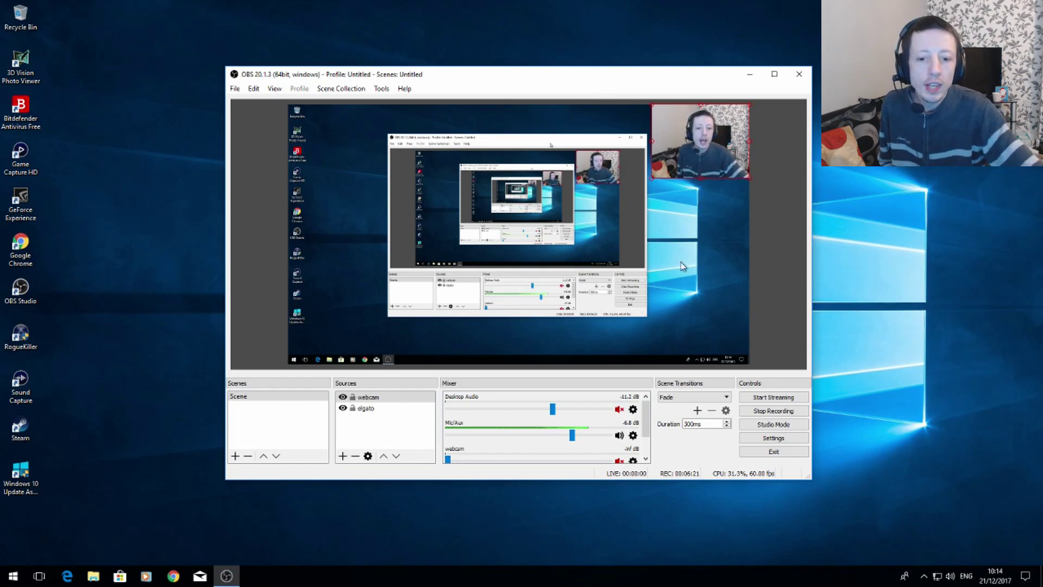
Look over the audio mixer, the options for the scene and the source types available to add, with the webcam source selected.
scroll(583, 445, "down", 2)
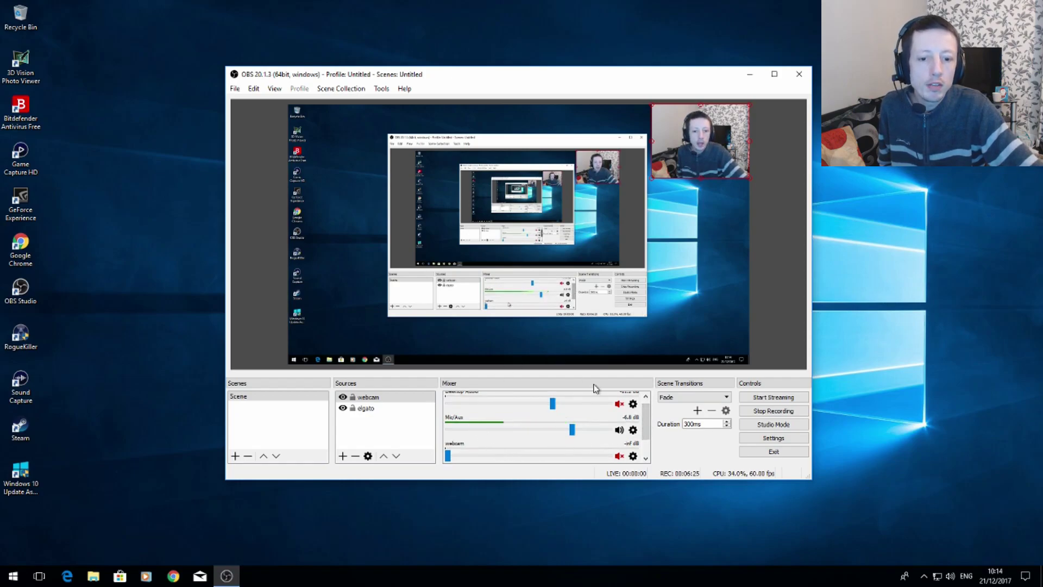
right_click(269, 398)
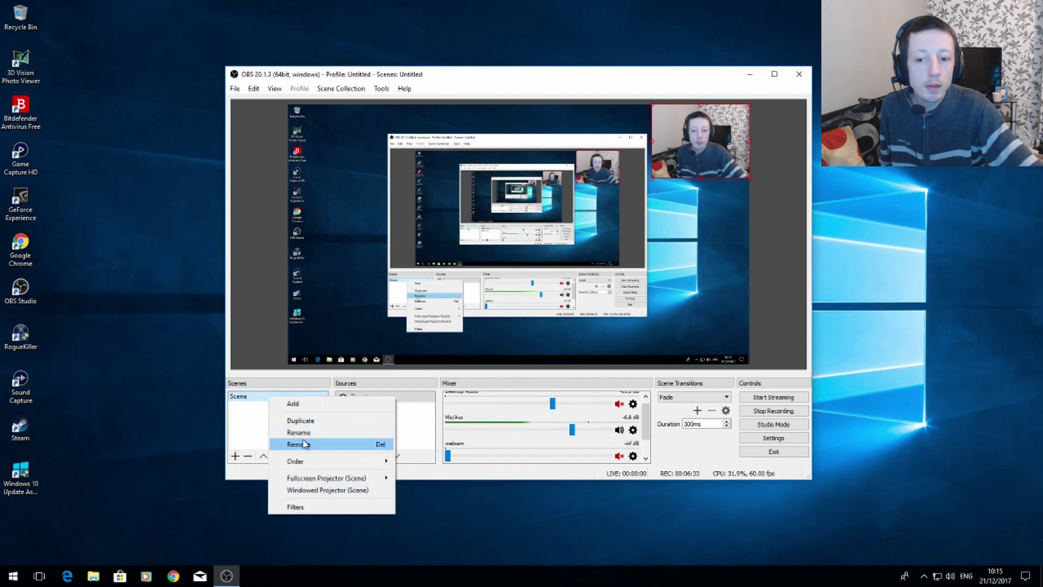
left_click(250, 422)
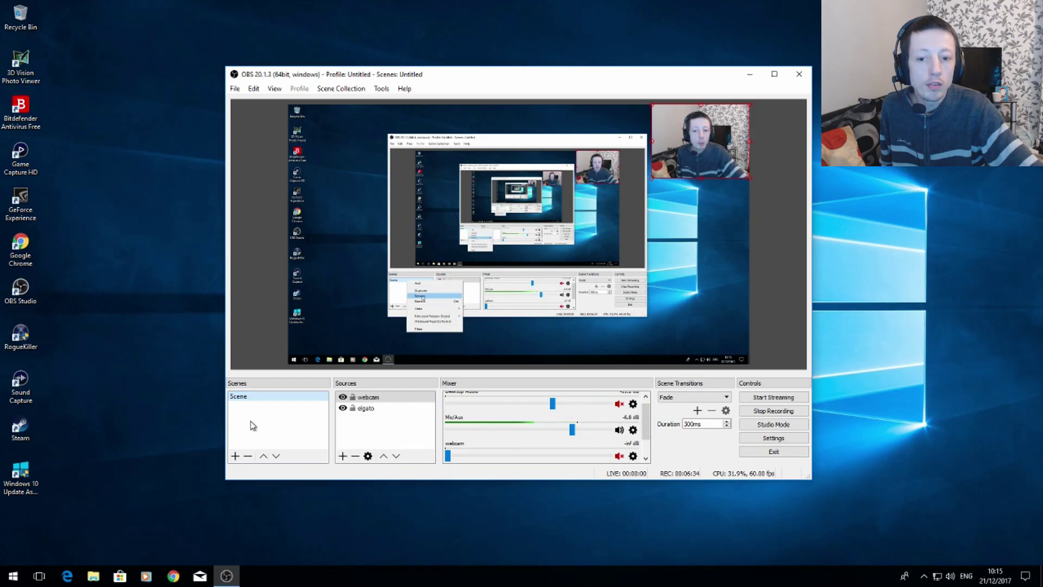
left_click(375, 401)
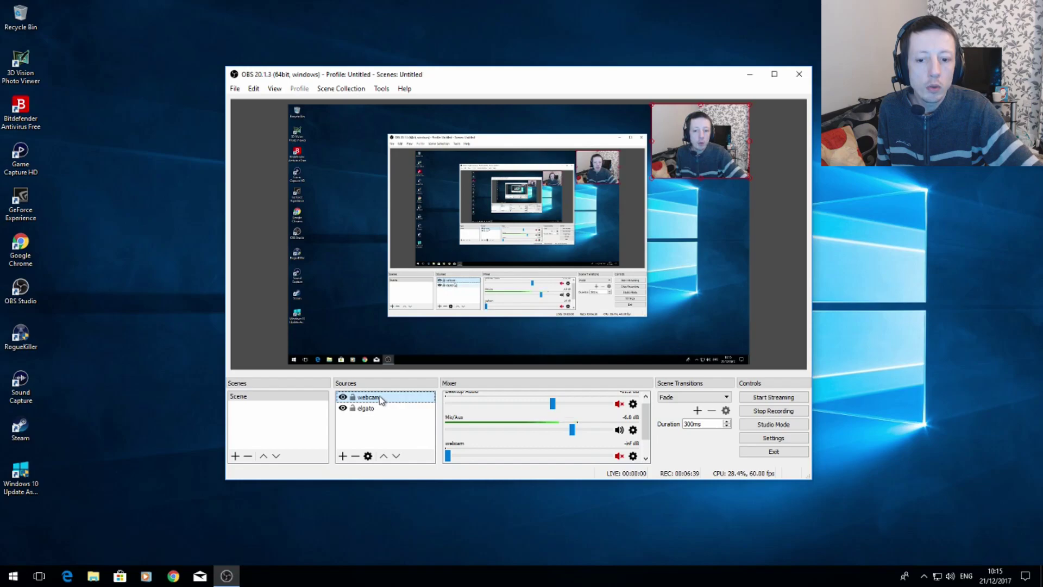
left_click(342, 457)
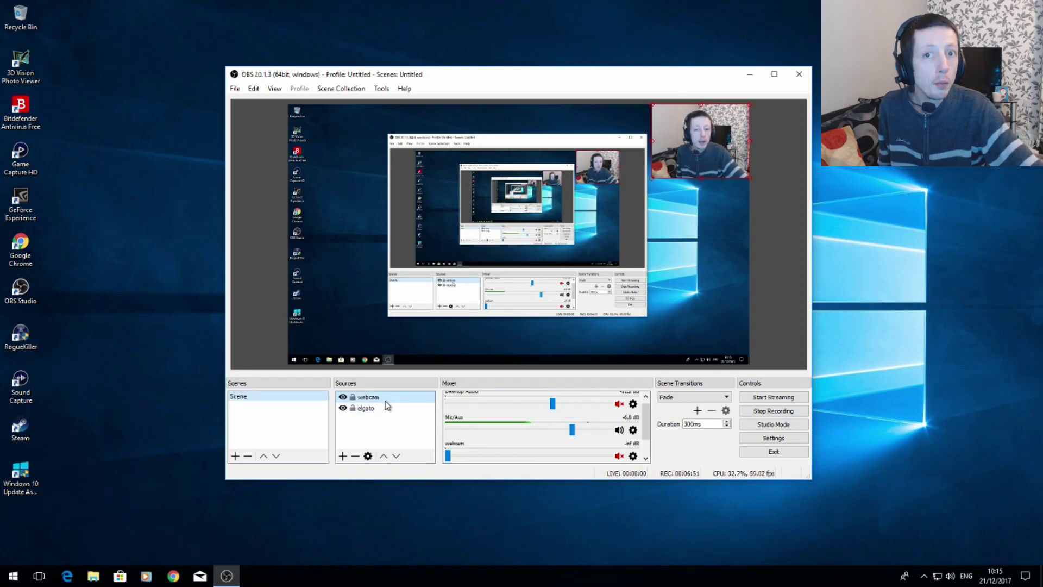
Inspect the webcam source's properties, from device to audio output mode, and close them unchanged.
right_click(385, 401)
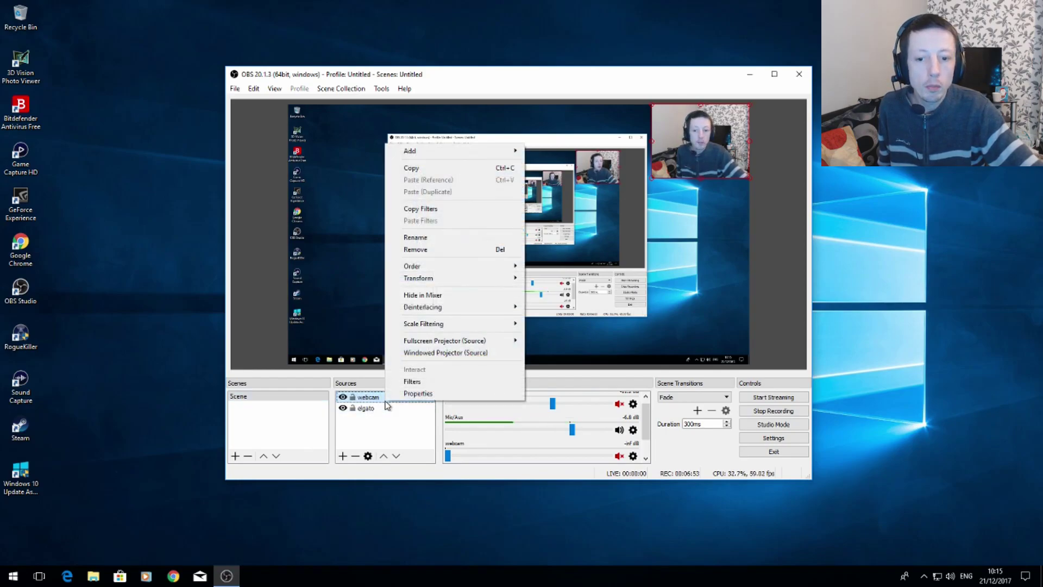
left_click(417, 394)
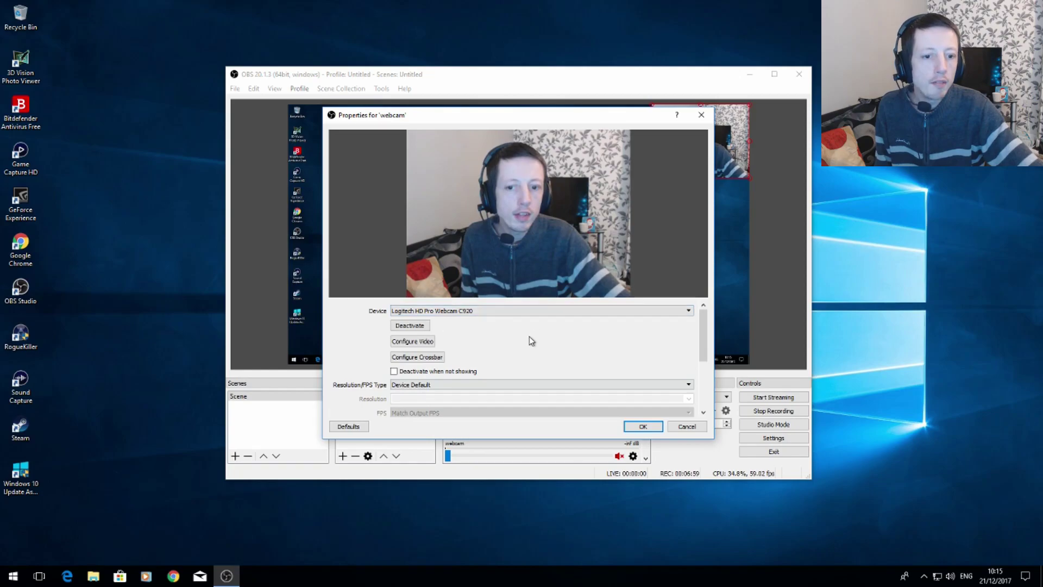
left_click_drag(705, 333, 706, 373)
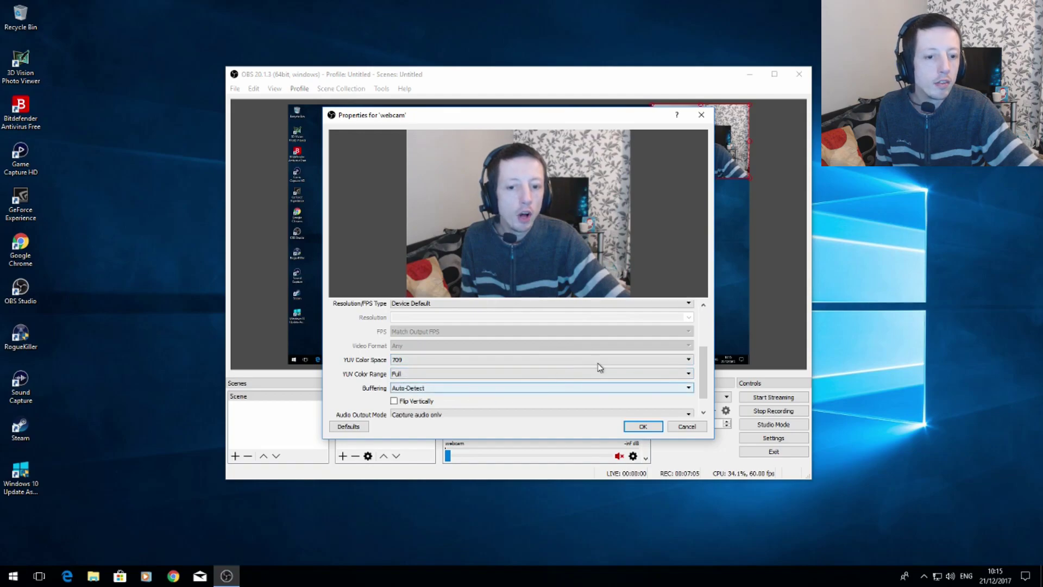
left_click_drag(705, 375, 705, 316)
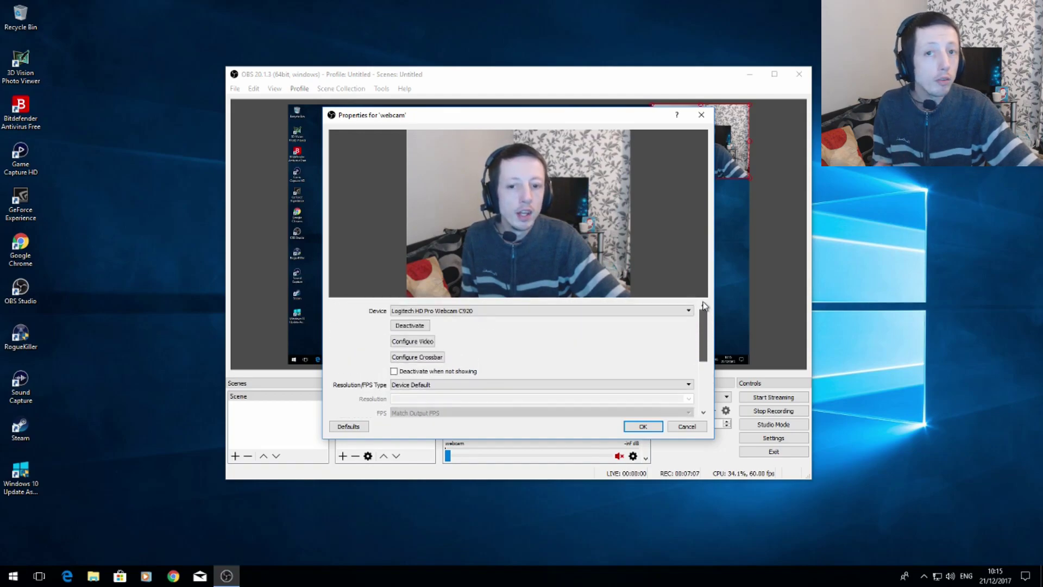
left_click(687, 427)
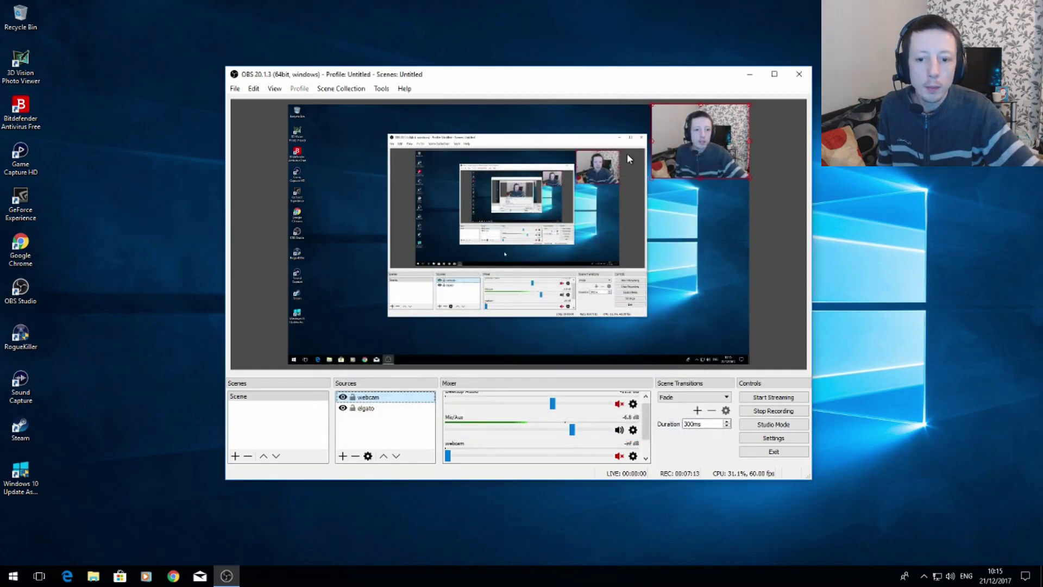
Inspect the elgato source's properties, including its device, resolution and further capture options.
right_click(369, 408)
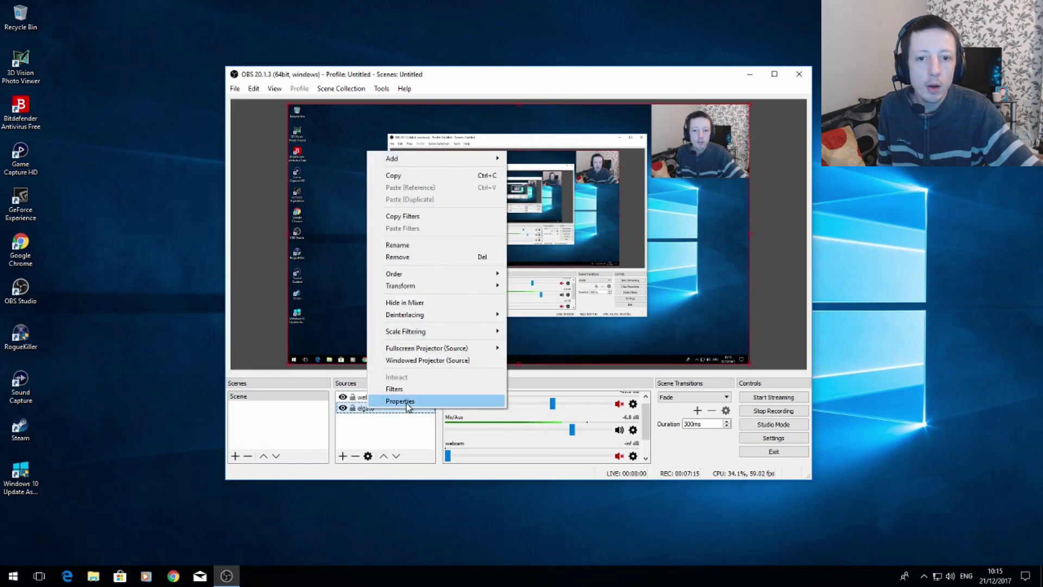
left_click(400, 401)
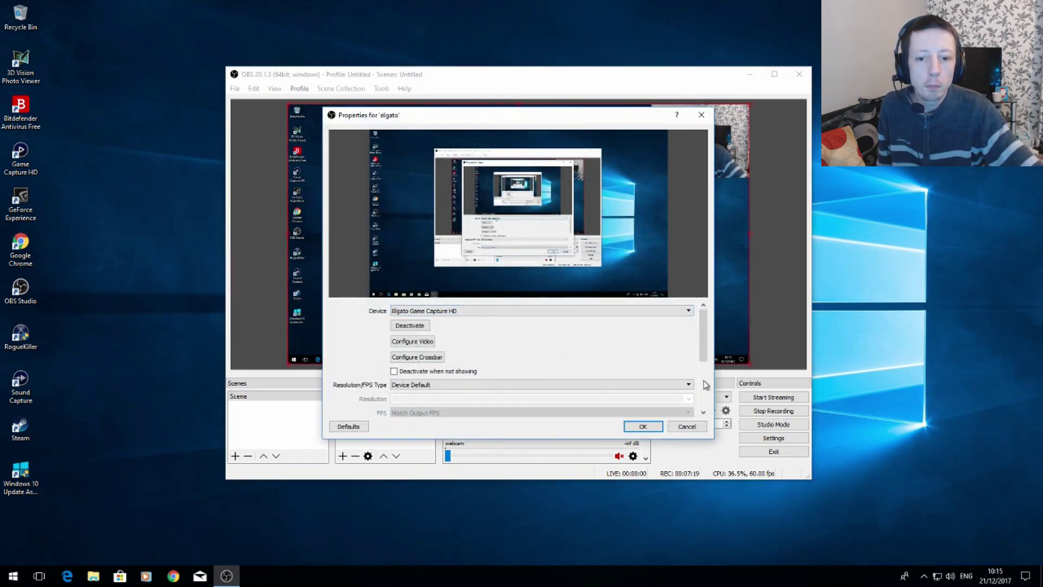
left_click_drag(707, 359, 711, 405)
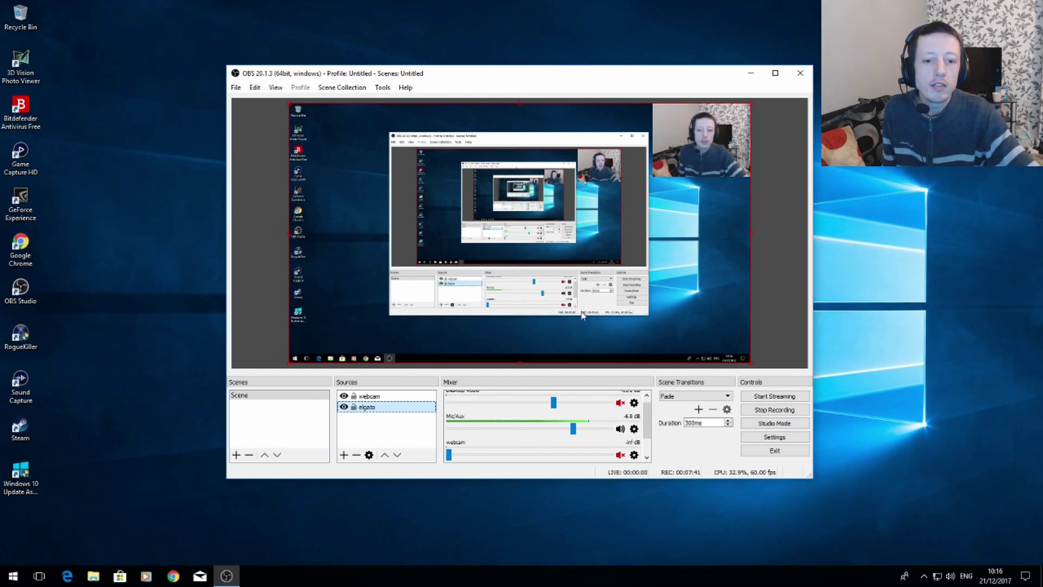
Check the OBS mixer's channels and the application levels in the Windows Volume Mixer, and close the Volume Mixer.
left_click_drag(649, 411, 649, 413)
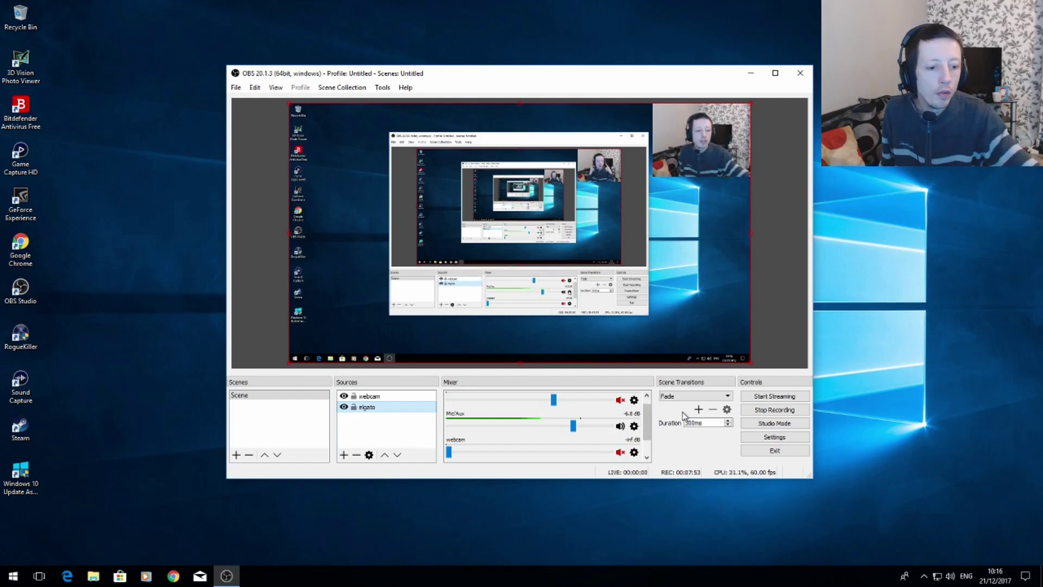
right_click(950, 576)
left_click(951, 498)
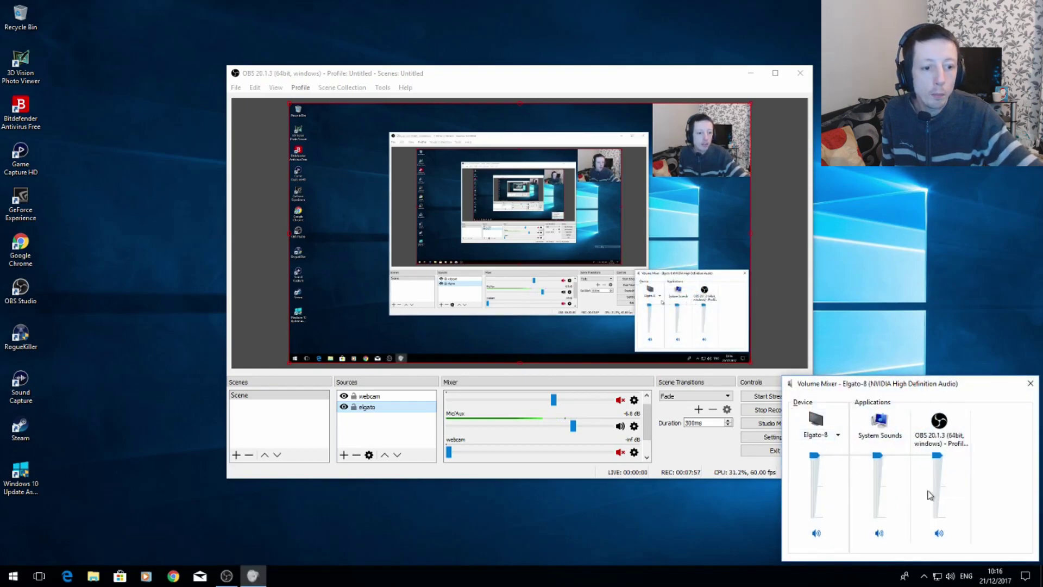
left_click(910, 326)
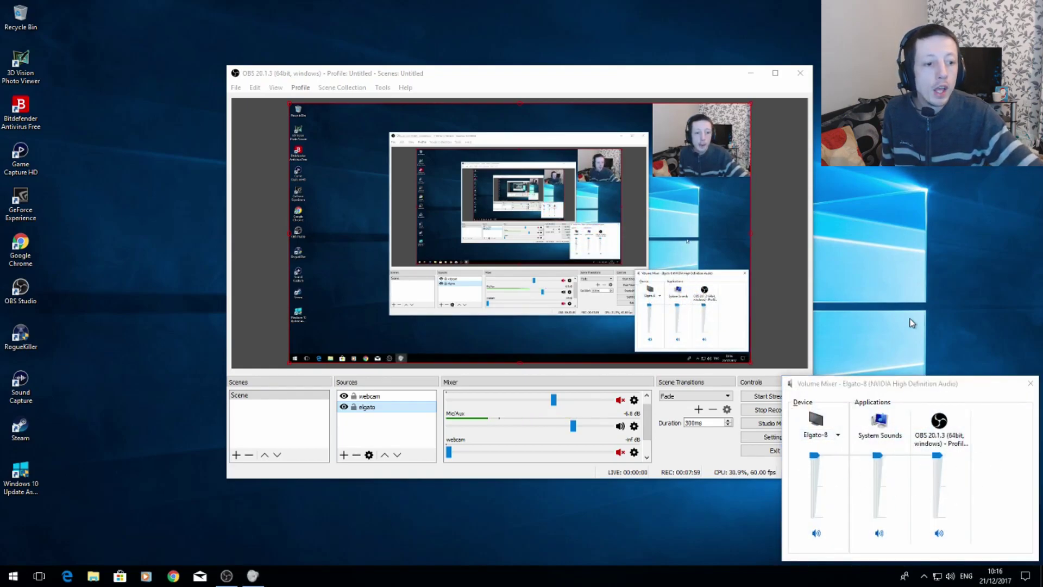
left_click(1030, 384)
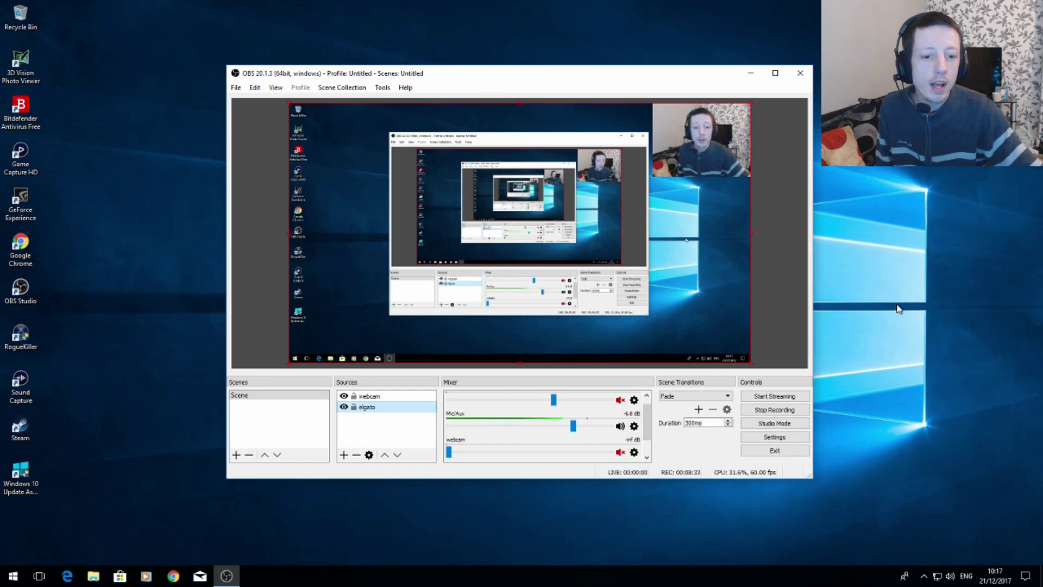
Add a Noise Gate filter with its default name and values to the Mic/Aux audio channel.
left_click(634, 428)
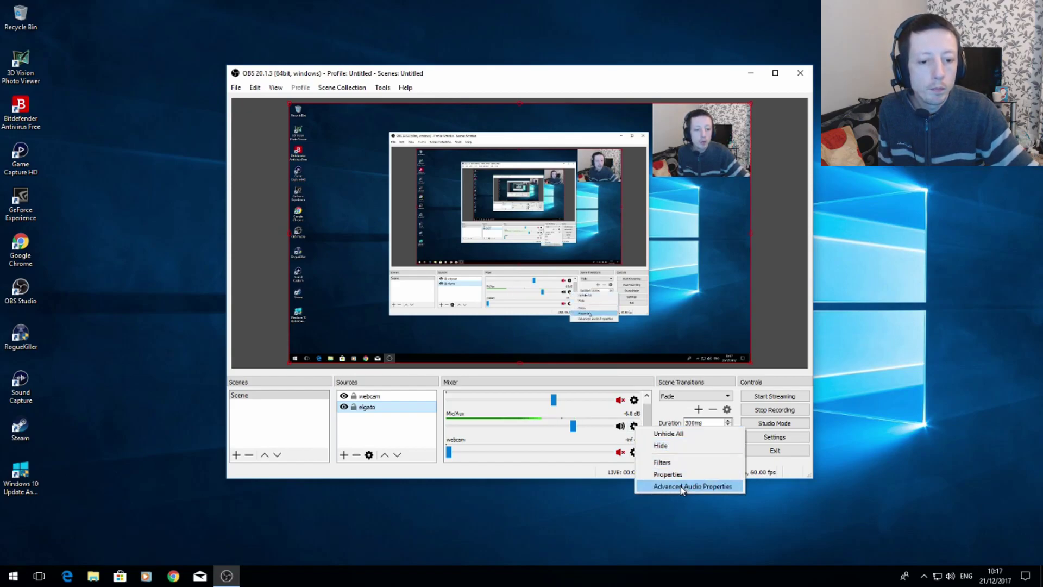
left_click(664, 462)
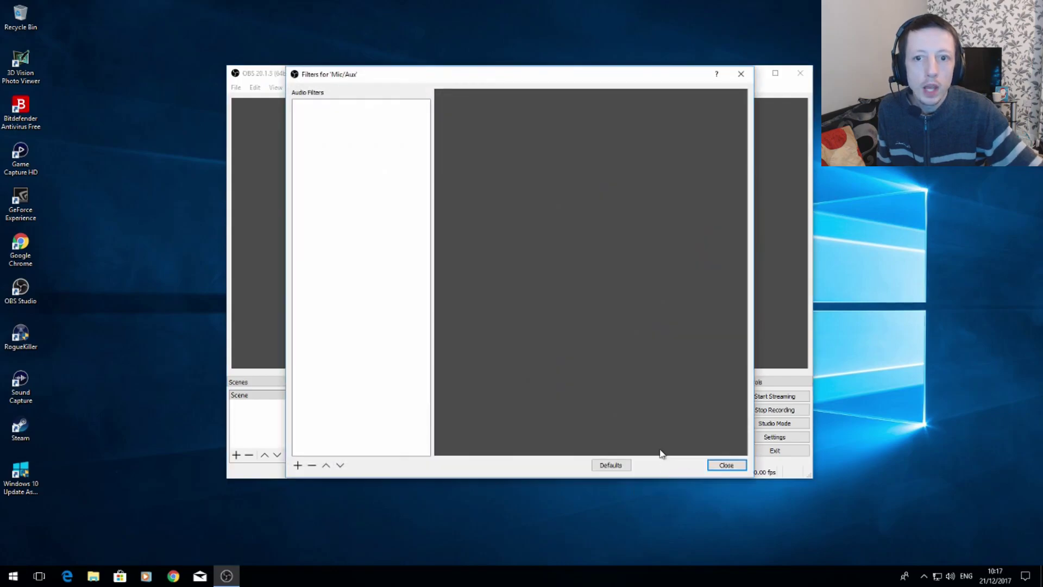
right_click(345, 135)
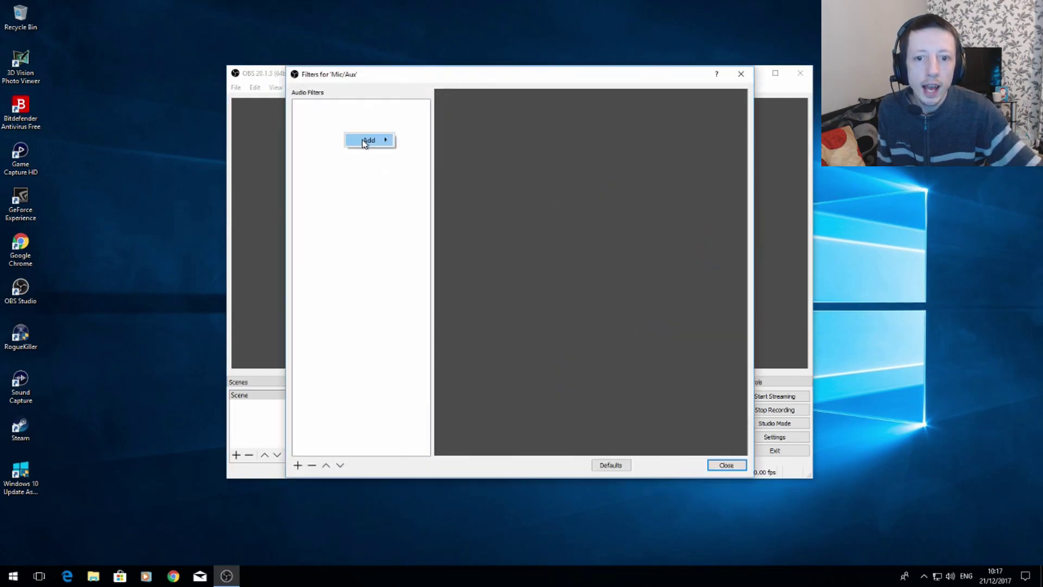
mouse_move(364, 143)
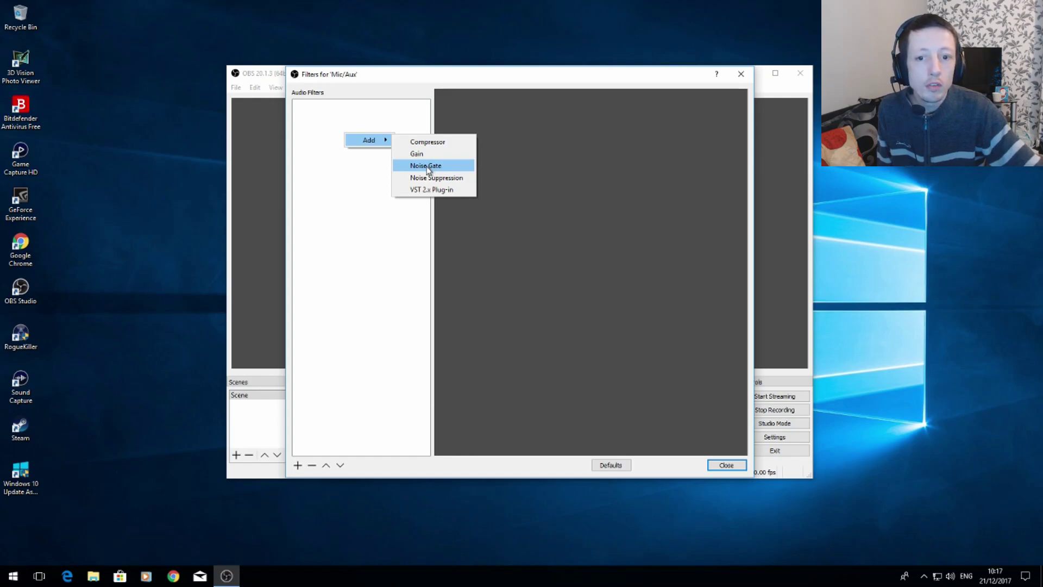
left_click(427, 166)
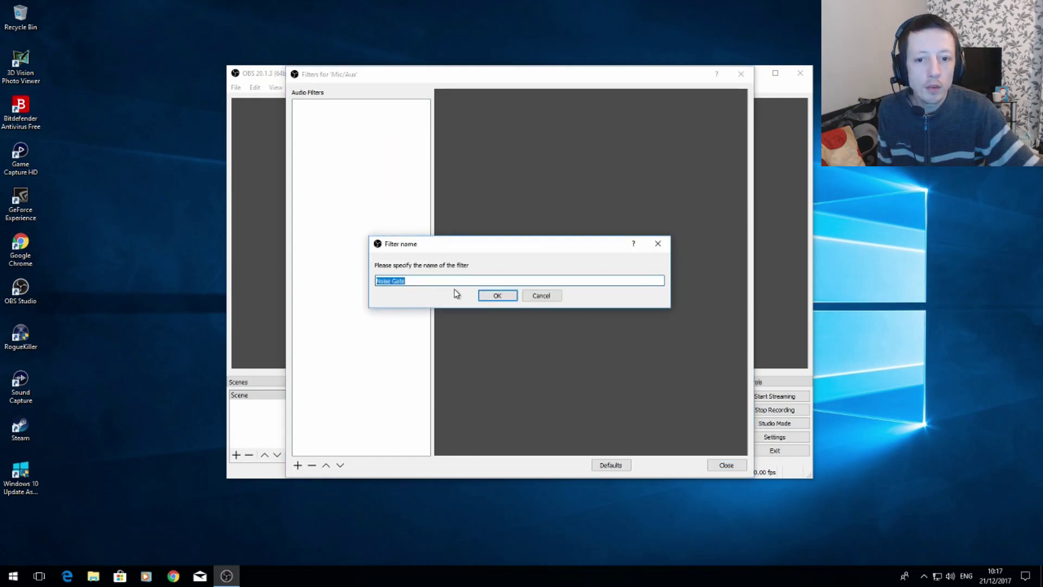
left_click(497, 296)
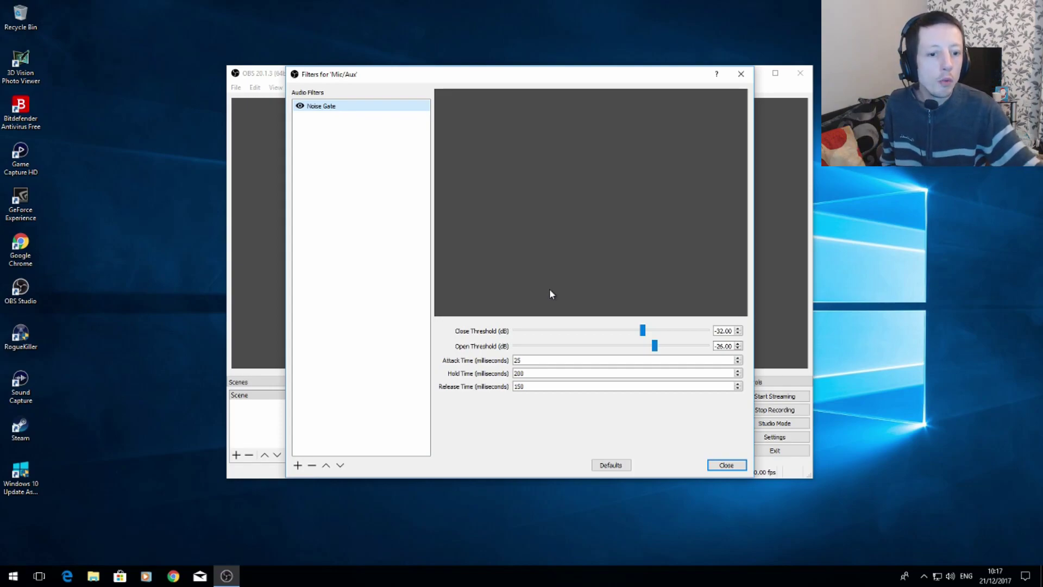
left_click(725, 470)
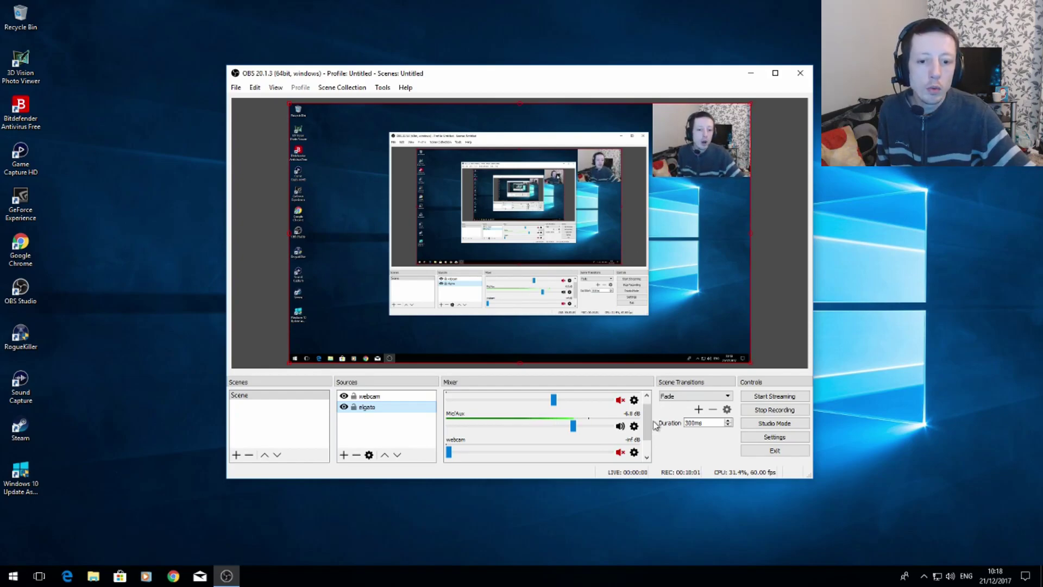
Review the mixer's channels from Desktop Audio to elgato, and find where the Auto-Configuration Wizard and the program settings are offered.
scroll(531, 408, "up", 1)
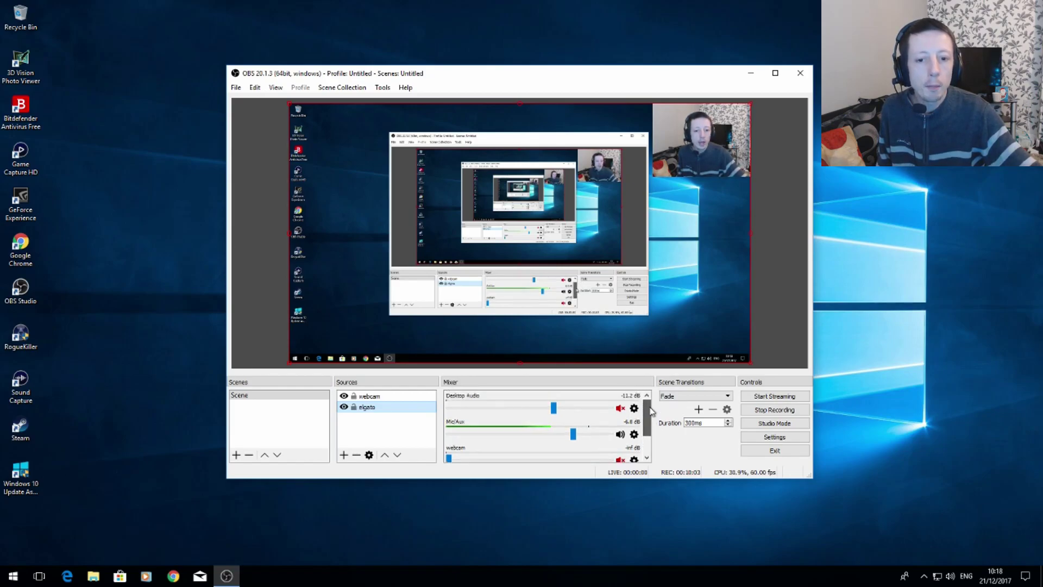
scroll(650, 426, "down", 1)
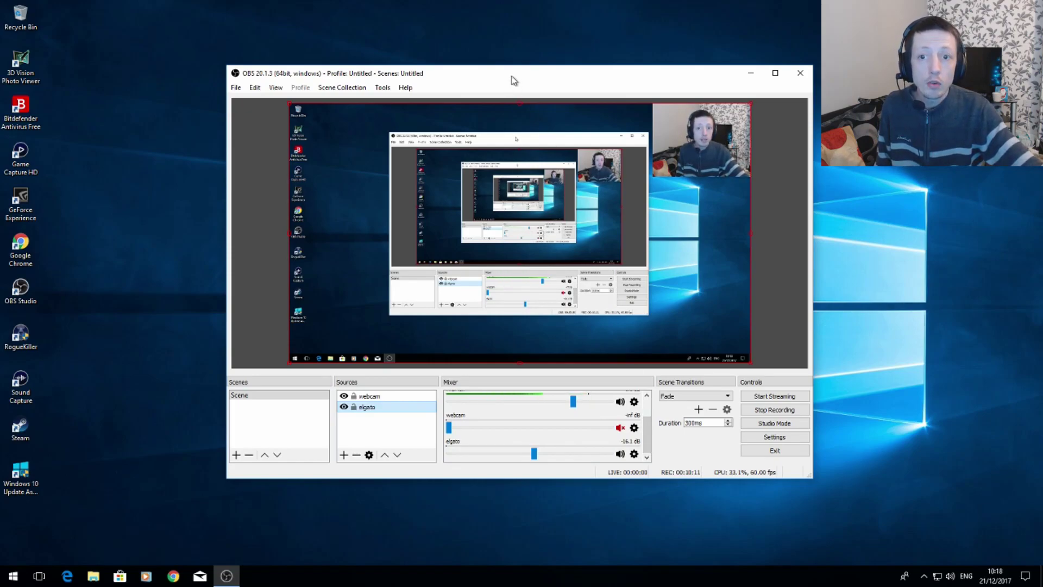
left_click(383, 87)
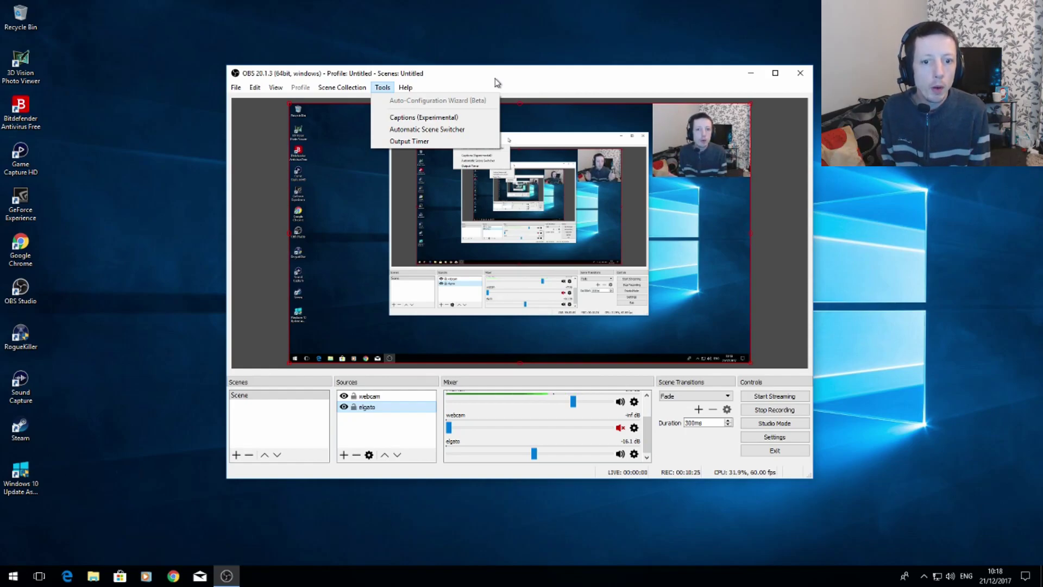
left_click(569, 87)
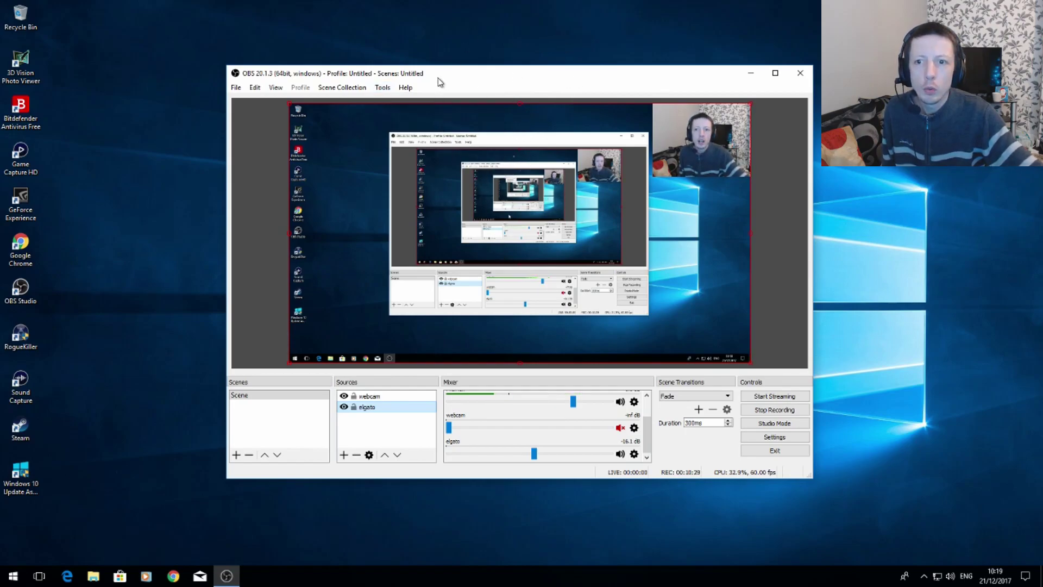
left_click(382, 88)
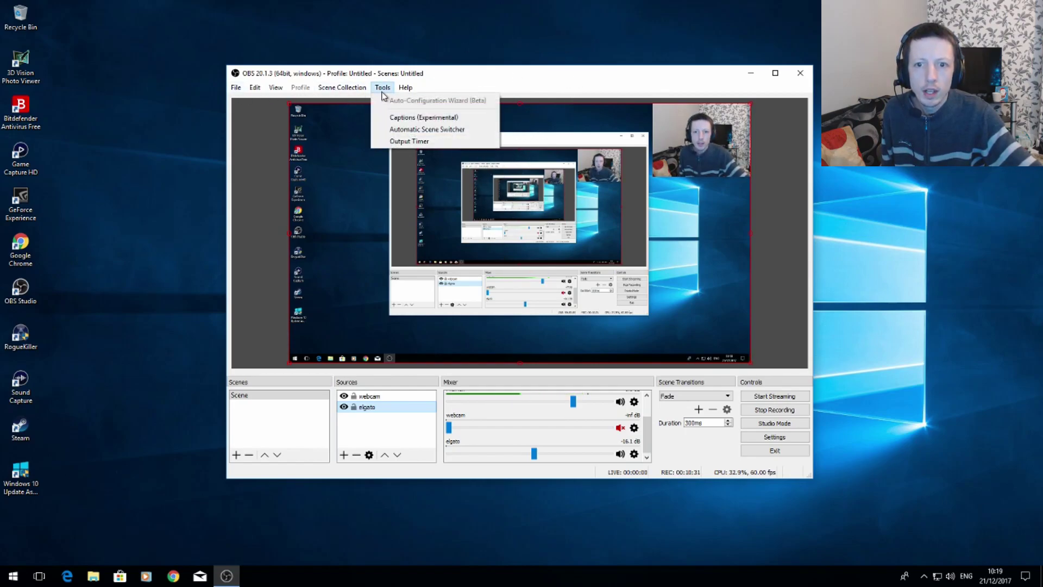
left_click(482, 77)
left_click(235, 88)
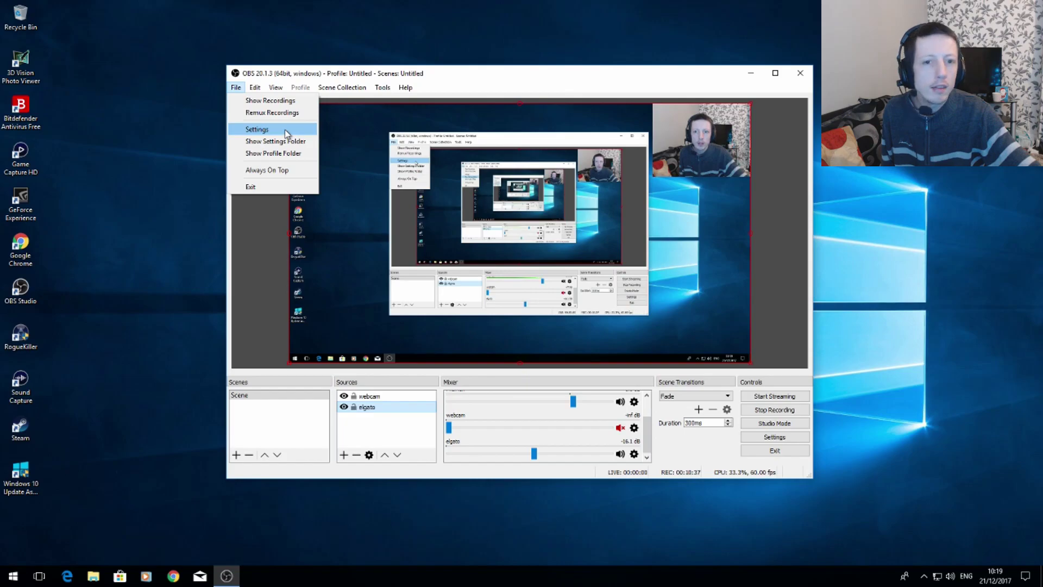
left_click(464, 77)
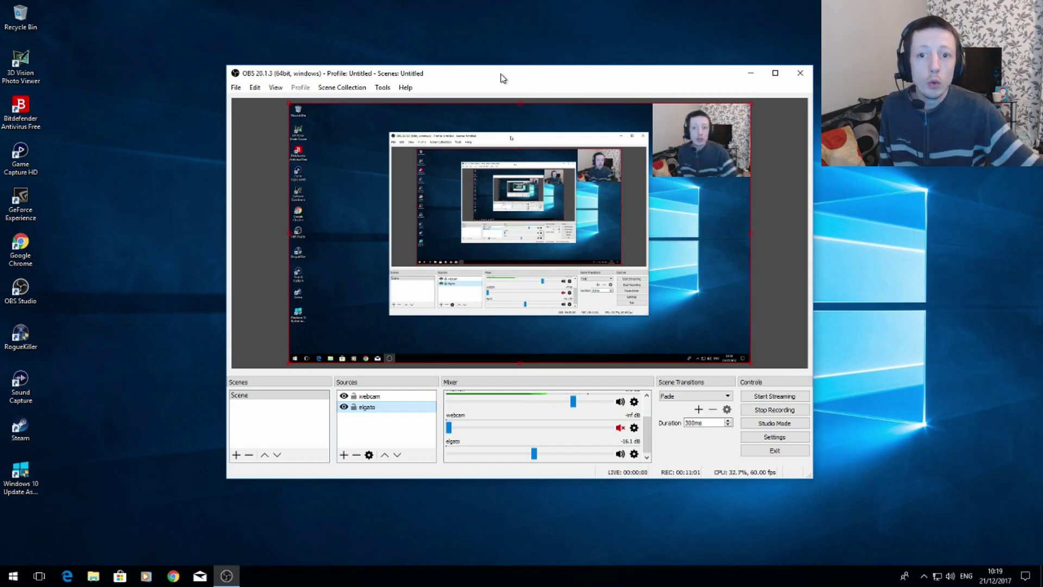
left_click(405, 88)
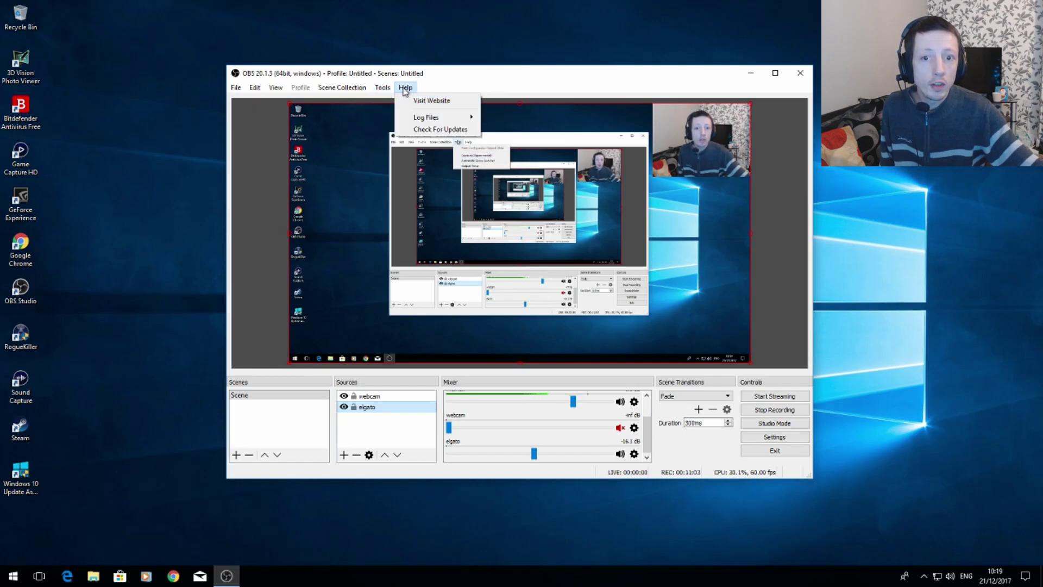
mouse_move(383, 87)
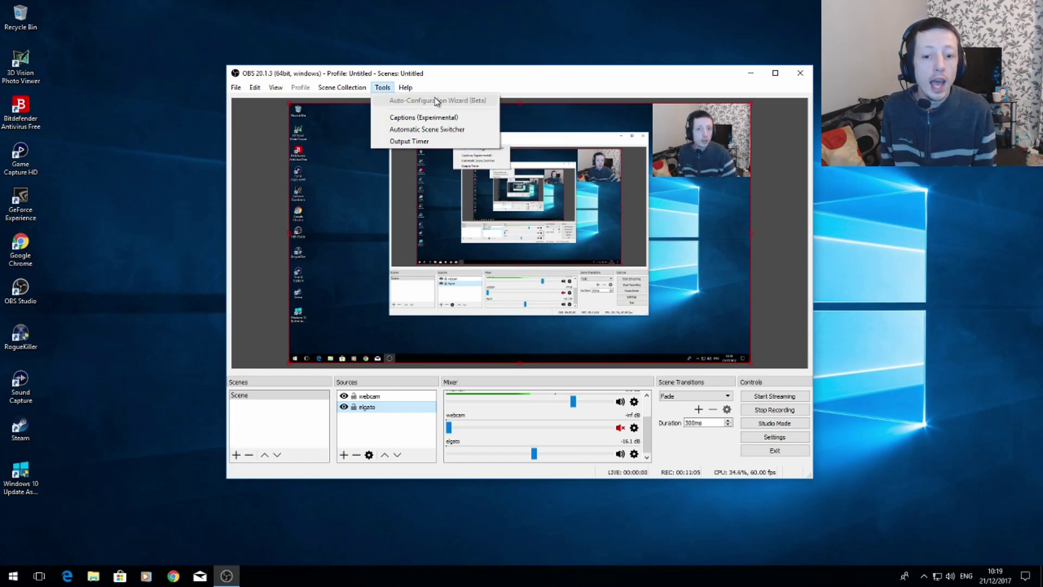